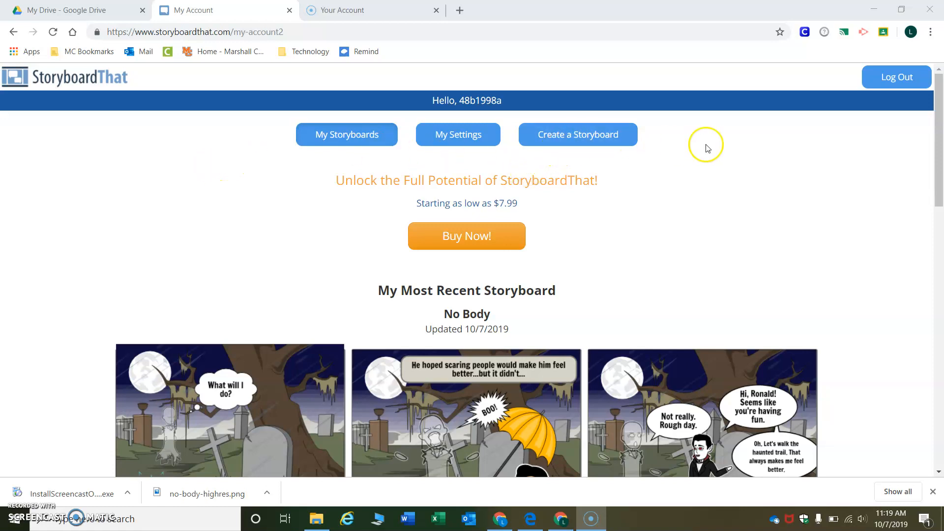
# Step: Create a new storyboard, starting a new board instead of loading the autosaved one
pyautogui.click(556, 138)
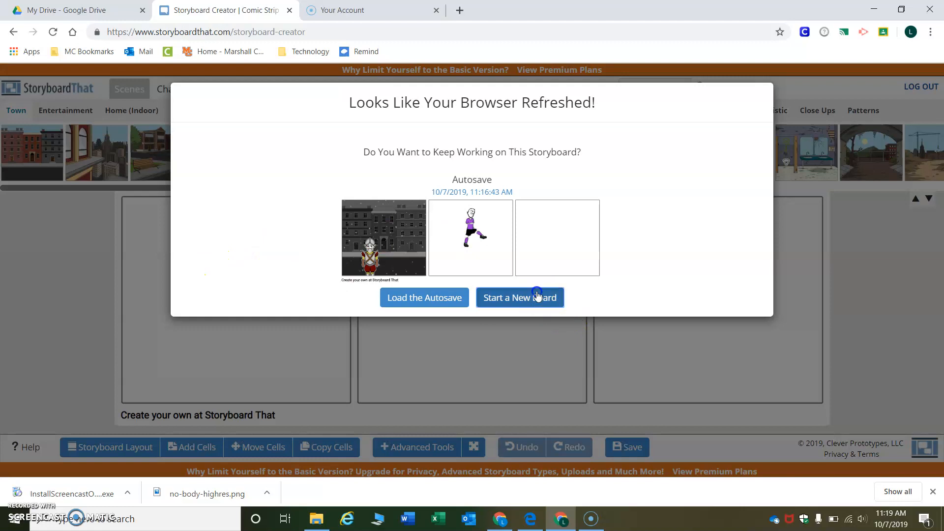
pyautogui.click(537, 298)
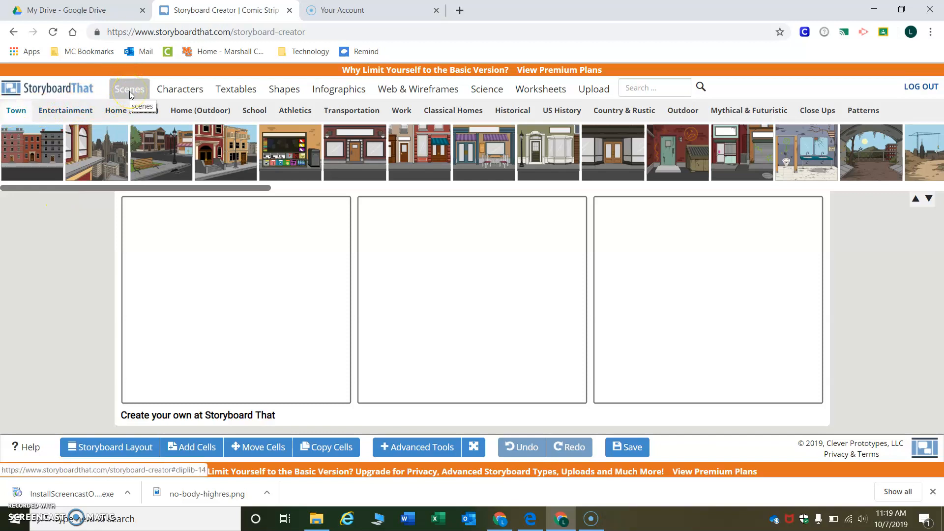
# Step: Browse the Characters and Textables libraries and the Athletics, Home (Indoor) and Home (Outdoor) scene categories
pyautogui.click(179, 89)
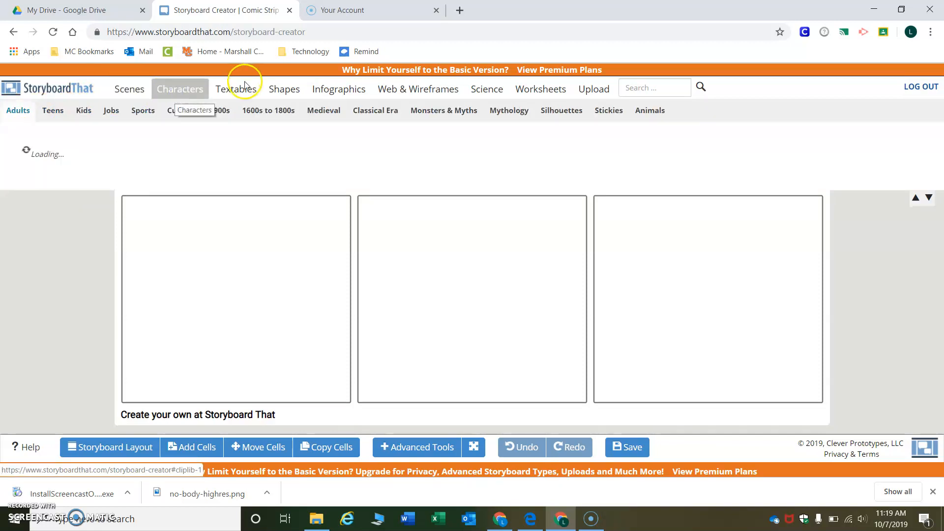
pyautogui.click(237, 95)
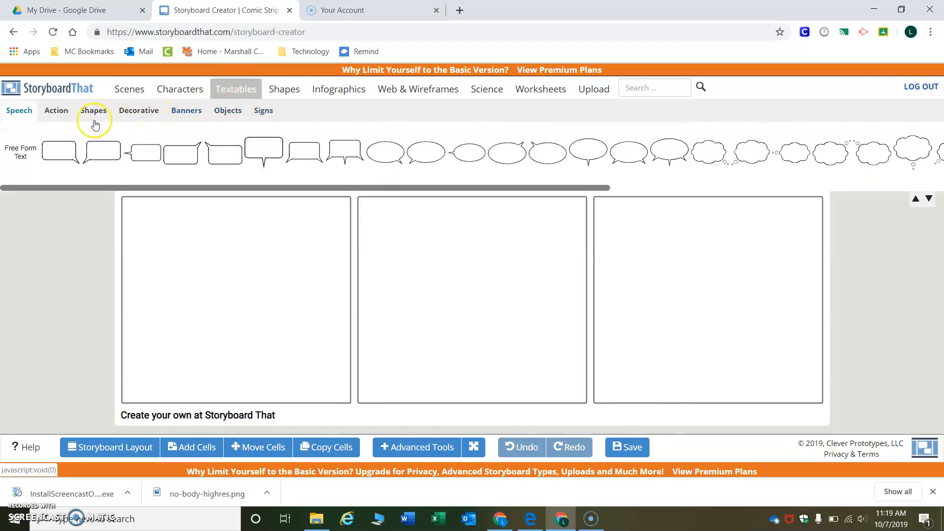
pyautogui.click(128, 92)
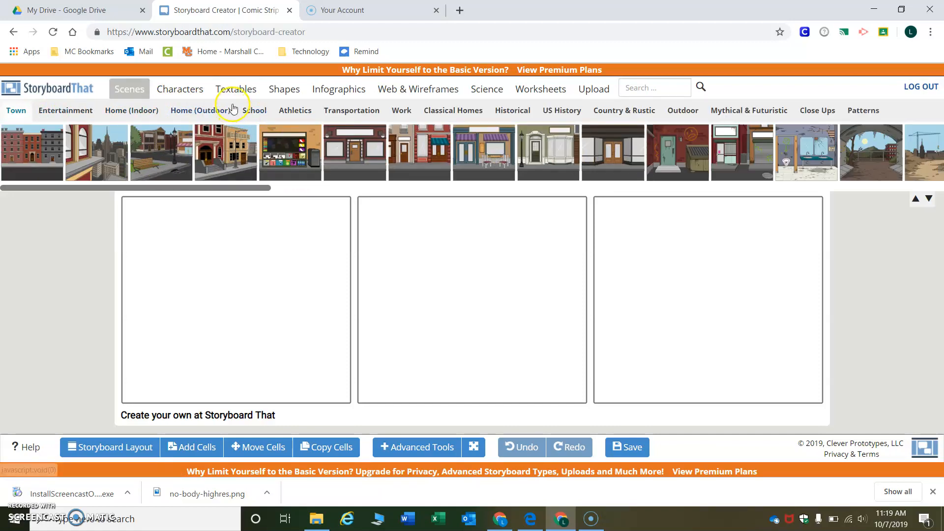
pyautogui.click(295, 110)
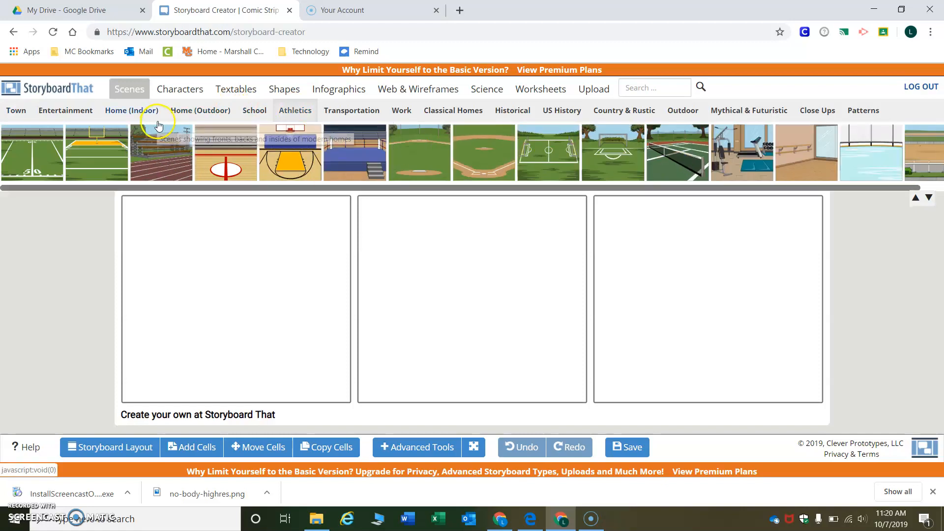
pyautogui.click(140, 114)
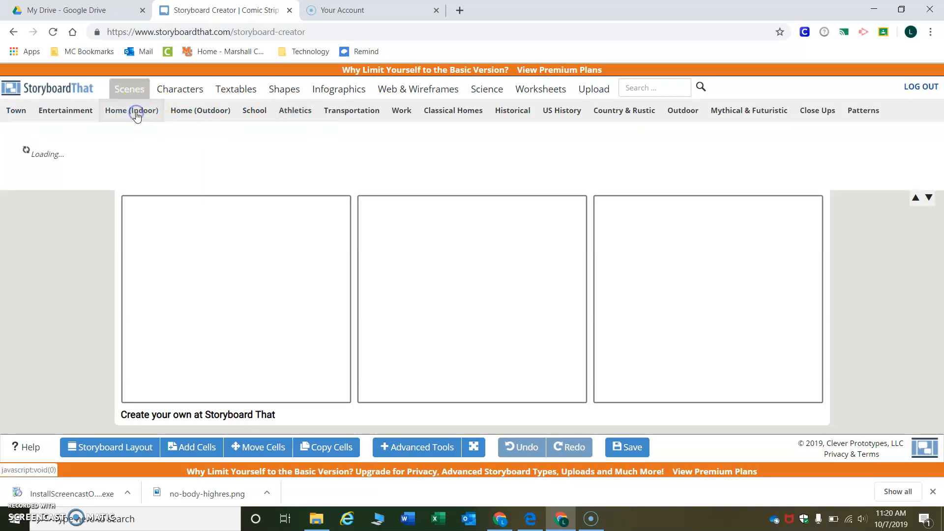
pyautogui.click(198, 112)
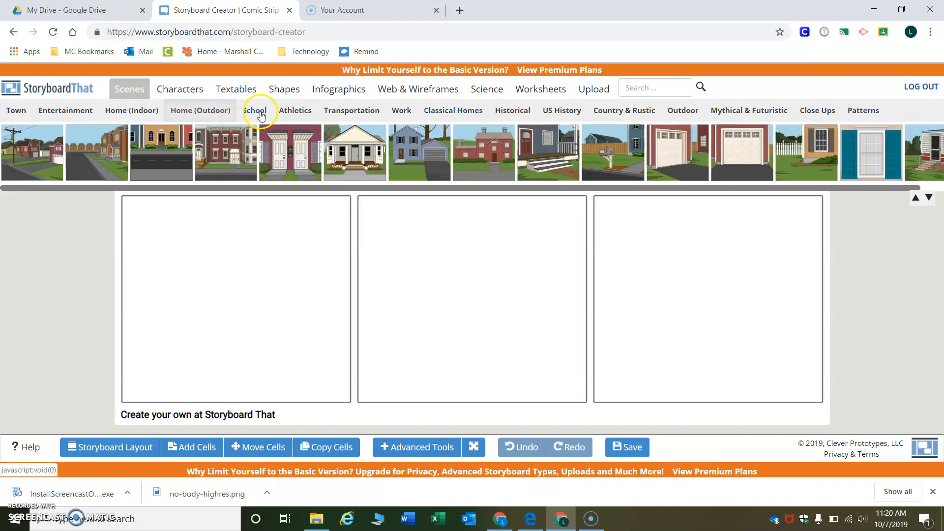
# Step: Place the log cabin with dock scene from Country & Rustic in the first cell and flip it horizontally
pyautogui.click(654, 111)
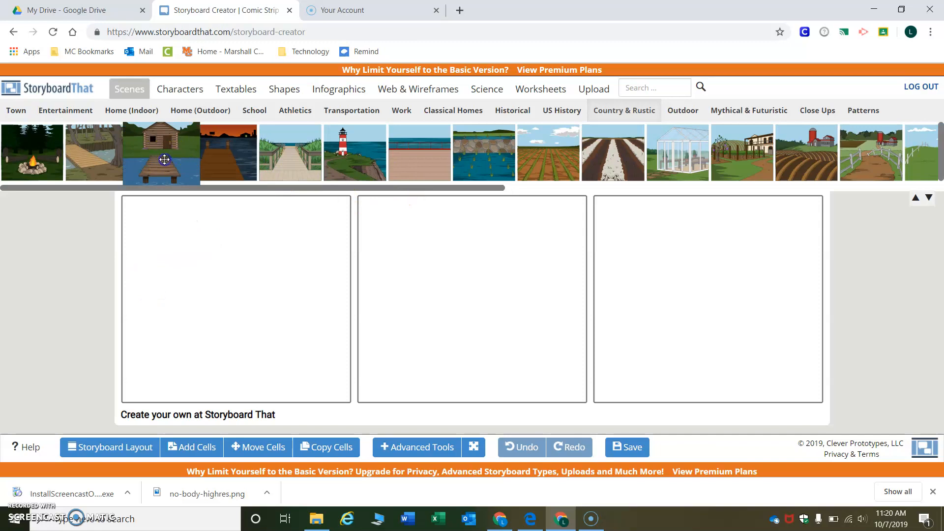
pyautogui.moveTo(164, 160); pyautogui.dragTo(224, 285)
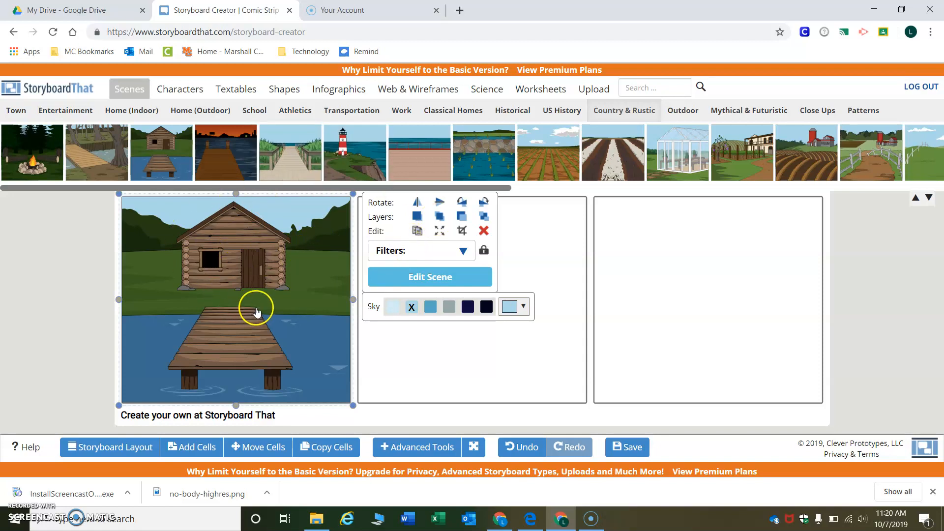
pyautogui.click(416, 204)
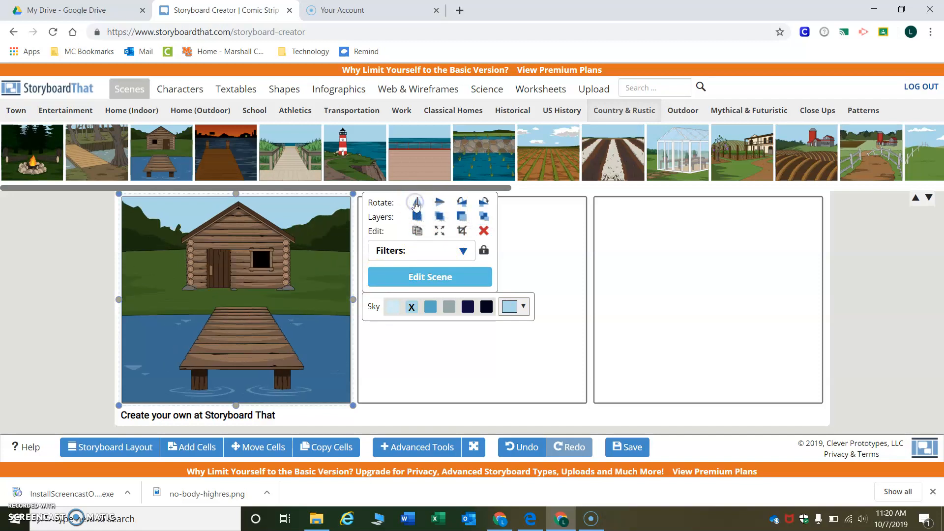
# Step: Try flipping the cabin scene vertically, changing its layer order and rotating it, restoring its upright orientation
pyautogui.click(439, 207)
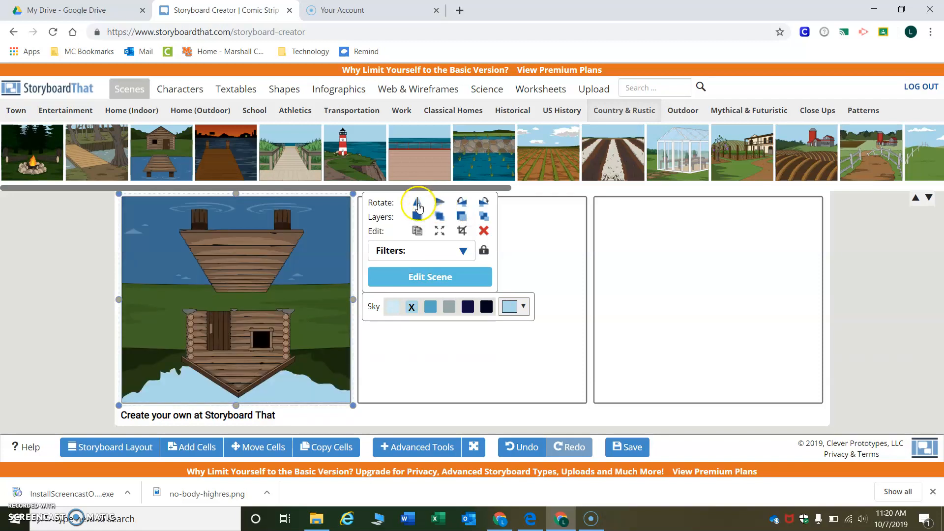
pyautogui.click(439, 208)
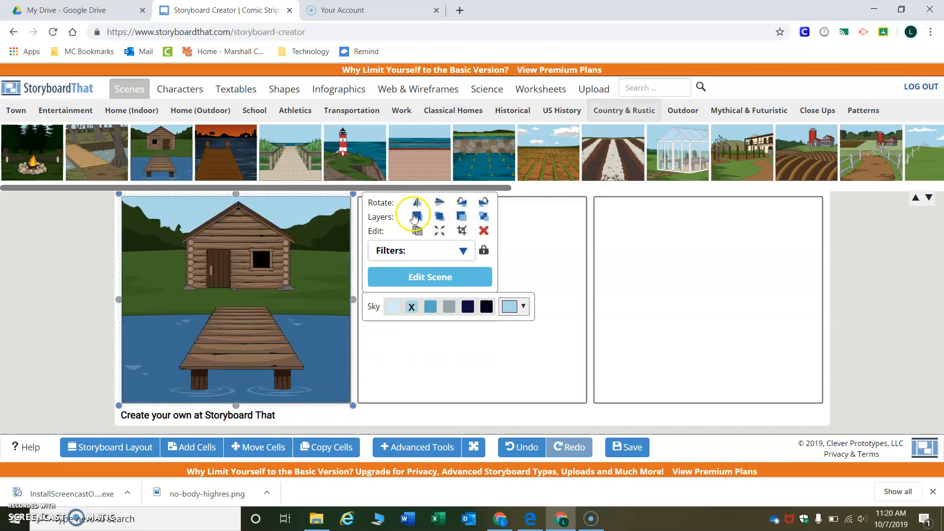
pyautogui.click(443, 217)
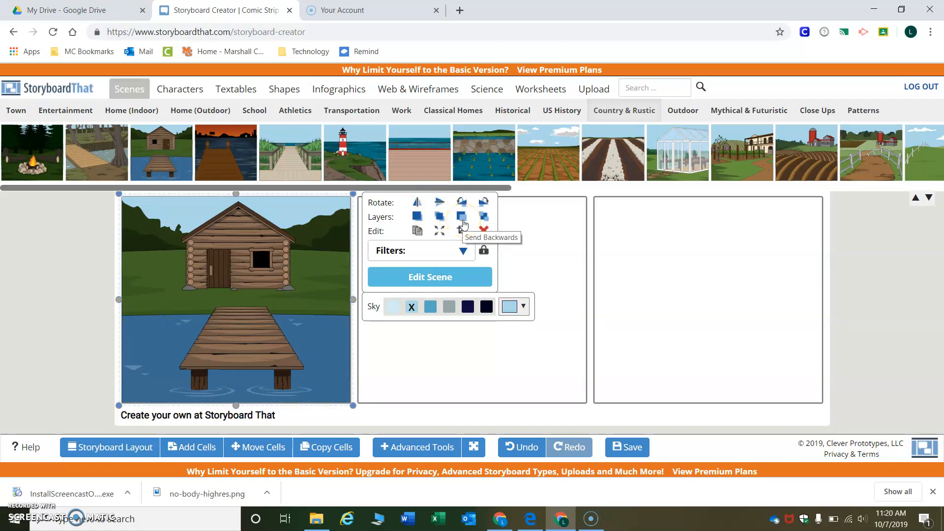
pyautogui.click(485, 203)
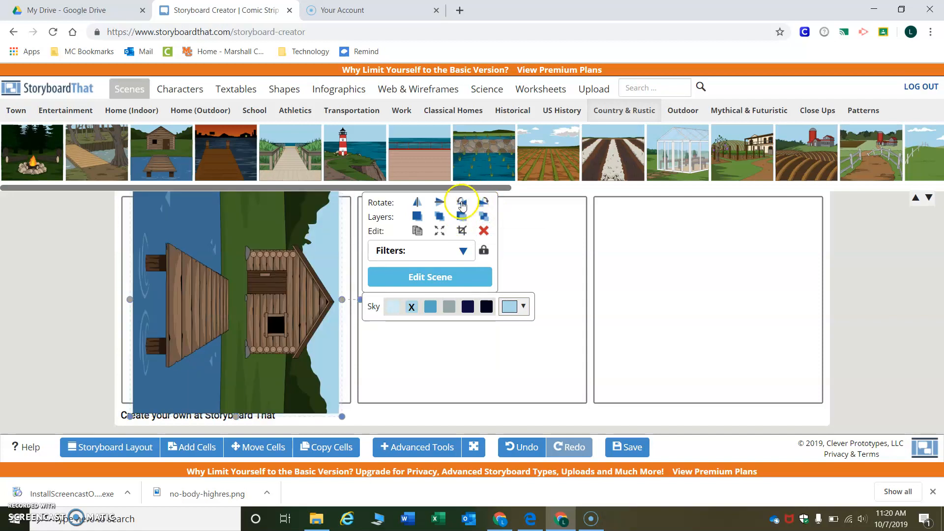
pyautogui.click(462, 202)
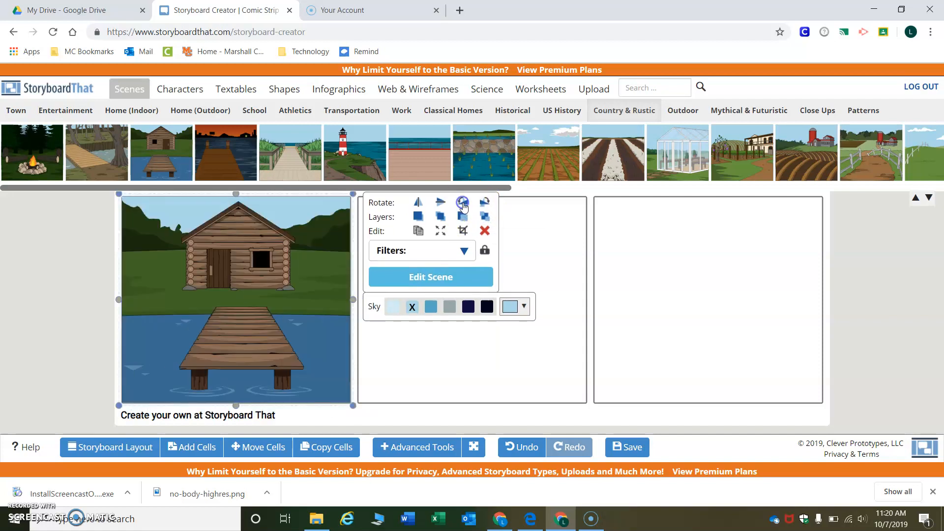
# Step: Crop the cabin scene's upper part and left side with Standard Crop, and enlarge it to cover the first cell
pyautogui.click(462, 231)
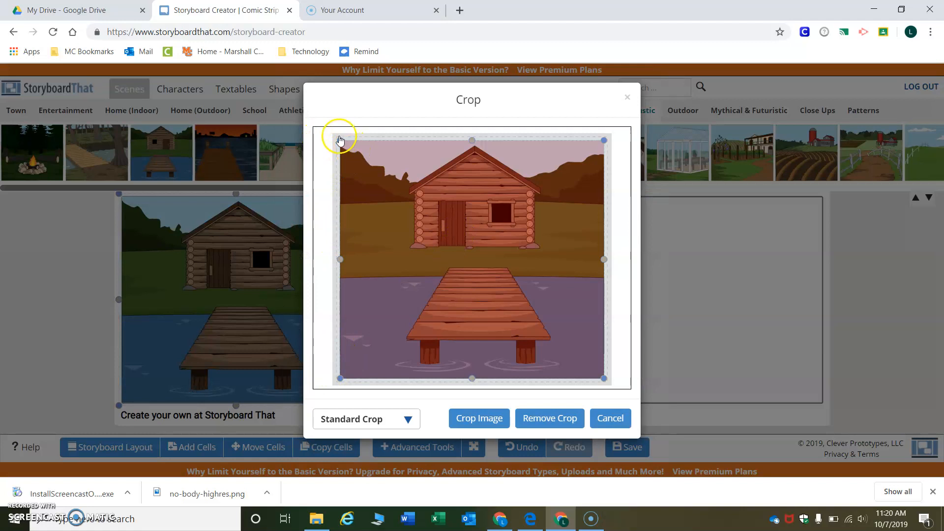
pyautogui.moveTo(341, 142); pyautogui.dragTo(400, 217)
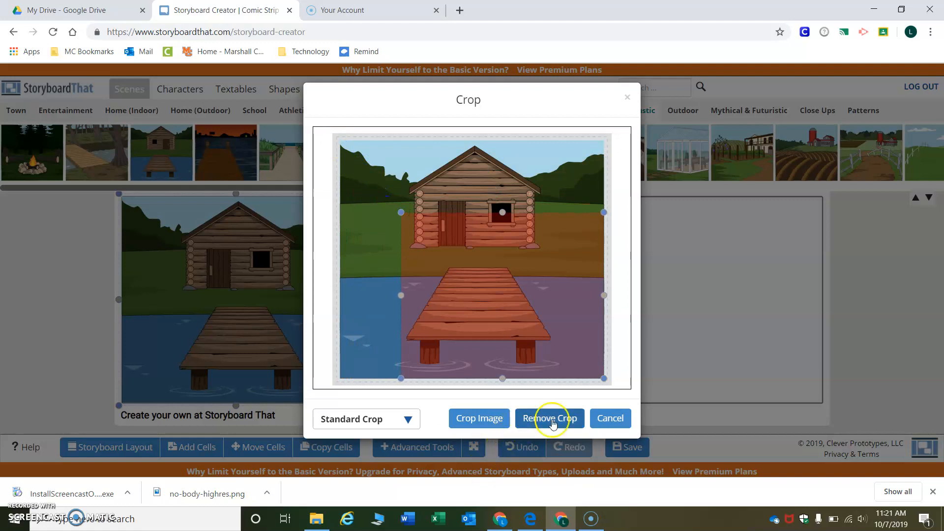
pyautogui.click(488, 422)
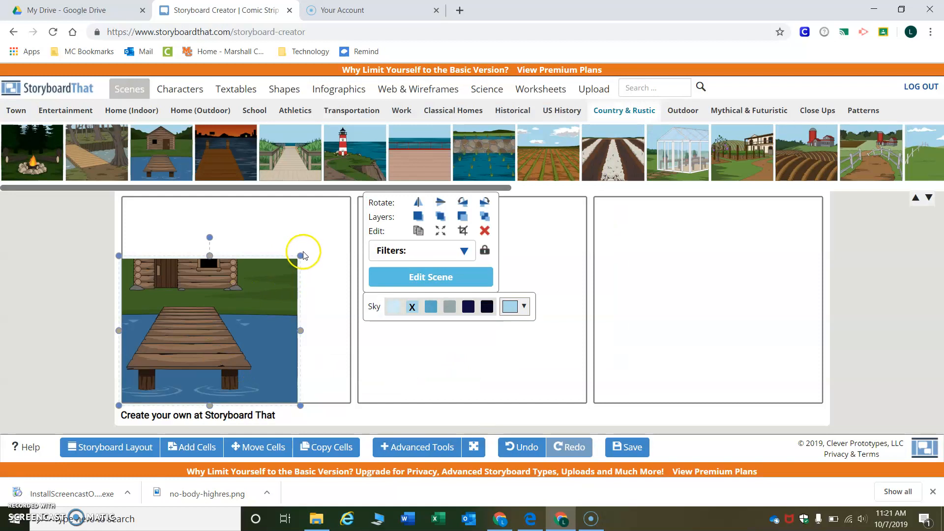
pyautogui.moveTo(301, 255); pyautogui.dragTo(367, 190)
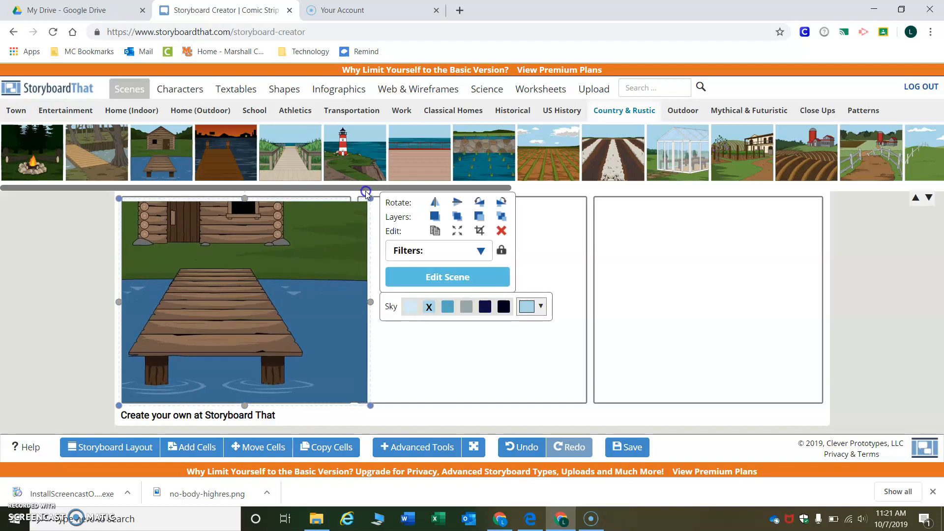
pyautogui.moveTo(228, 276); pyautogui.dragTo(225, 280)
# Step: Crop a narrow strip off the cabin scene's right side and reposition the scene within the first cell
pyautogui.click(479, 231)
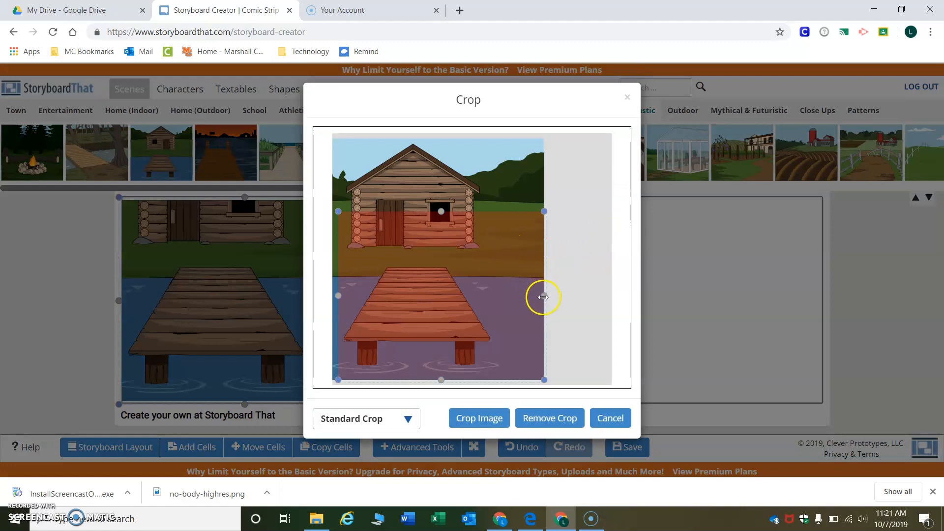
pyautogui.moveTo(538, 298); pyautogui.dragTo(526, 301)
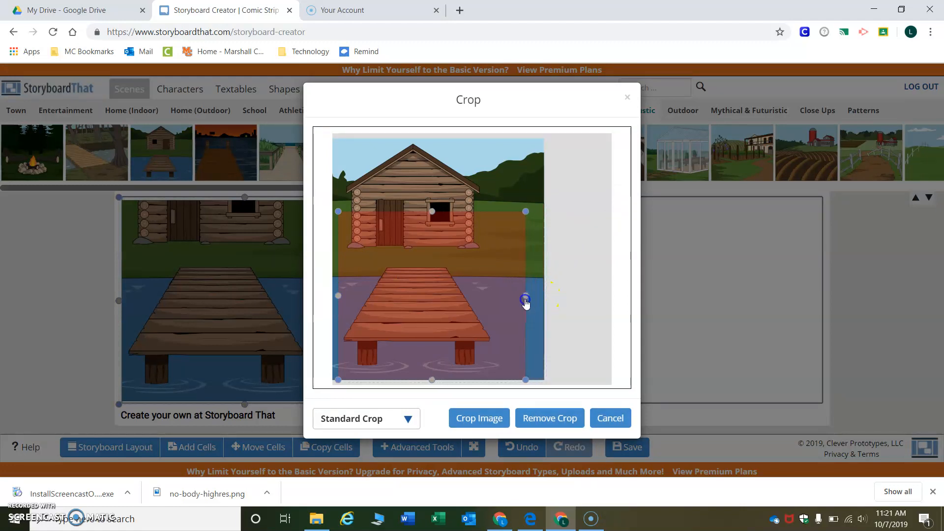
pyautogui.click(479, 418)
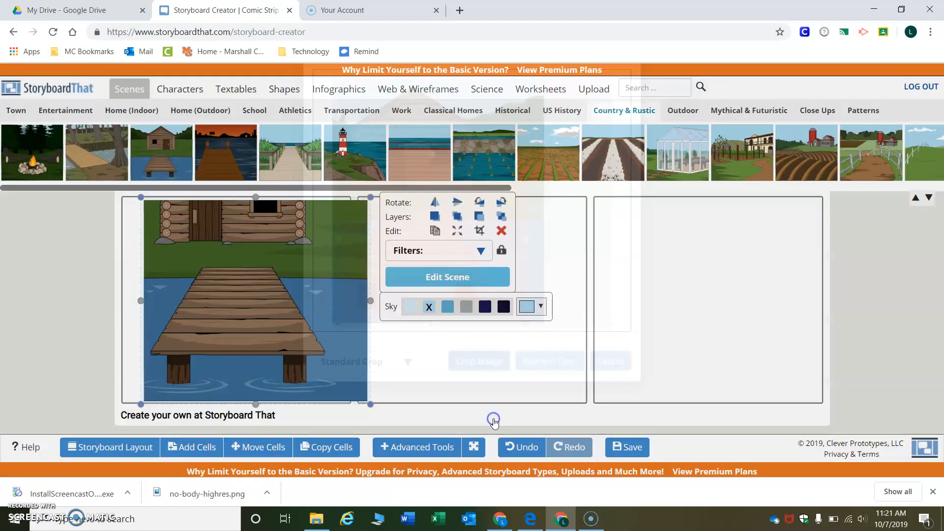
pyautogui.moveTo(257, 352); pyautogui.dragTo(253, 349)
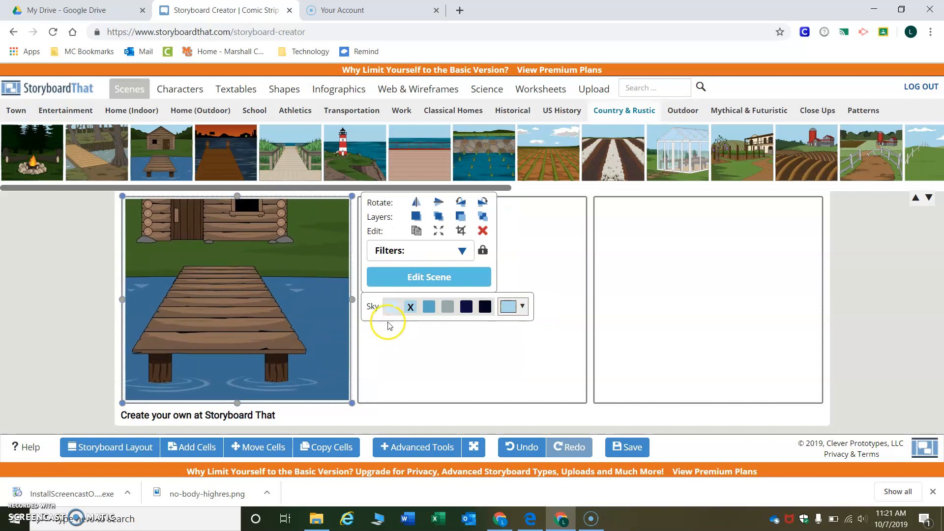
# Step: Try the Night, Rain and Snow options on the cabin scene, and update it with Day Time and Clear Skies
pyautogui.click(407, 277)
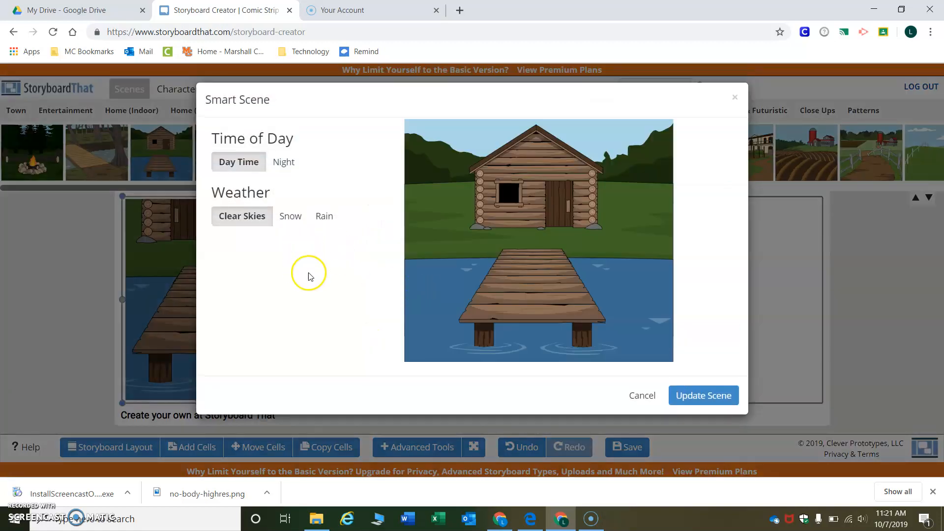
pyautogui.click(283, 162)
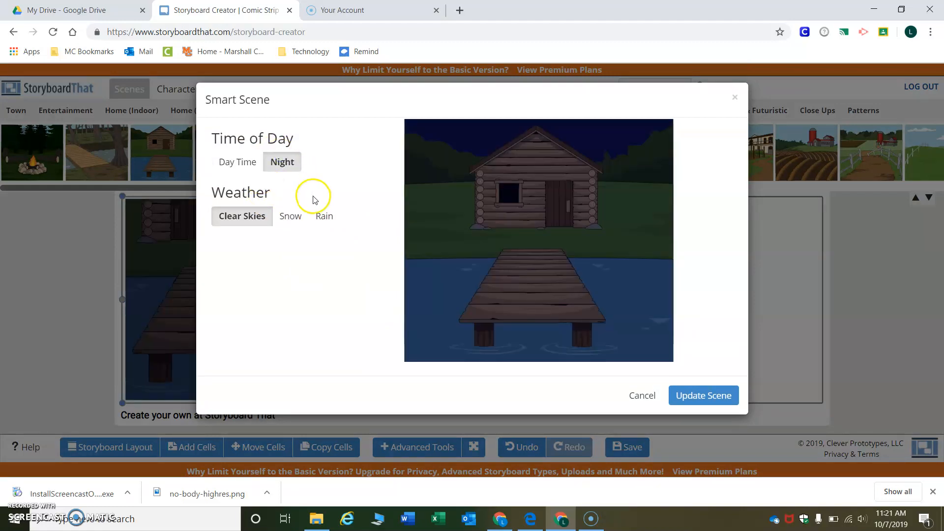
pyautogui.click(317, 220)
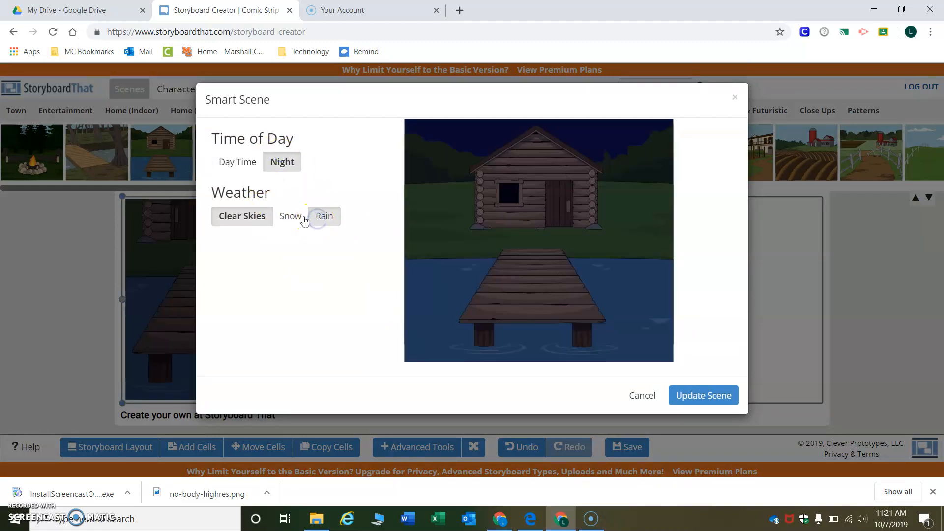
pyautogui.click(293, 221)
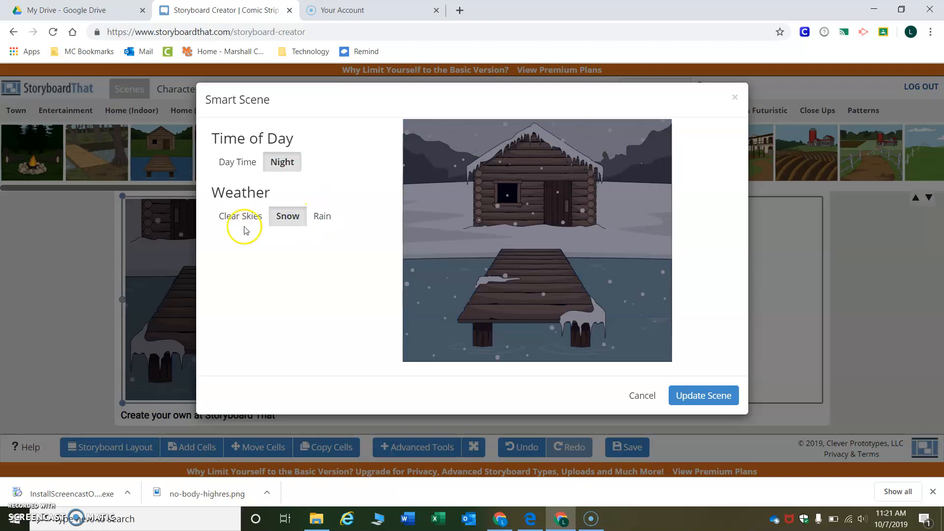
pyautogui.click(241, 217)
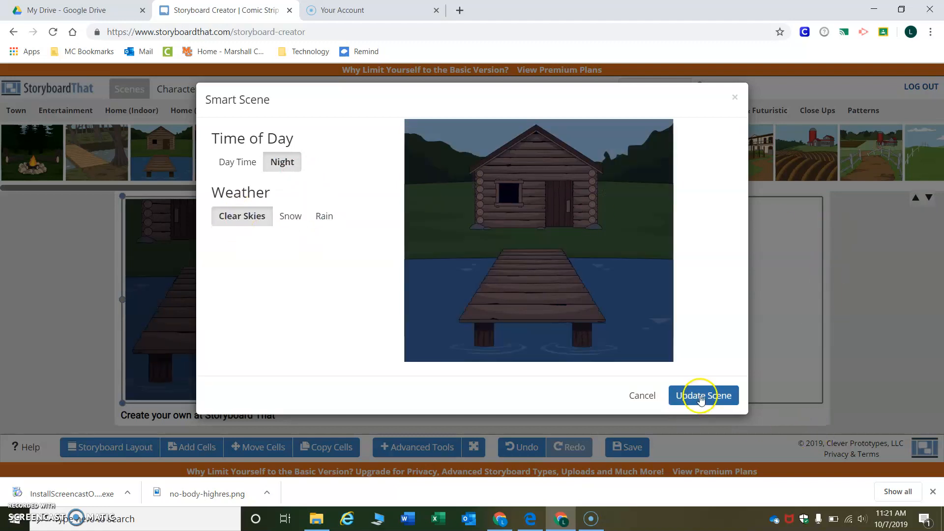
pyautogui.click(238, 162)
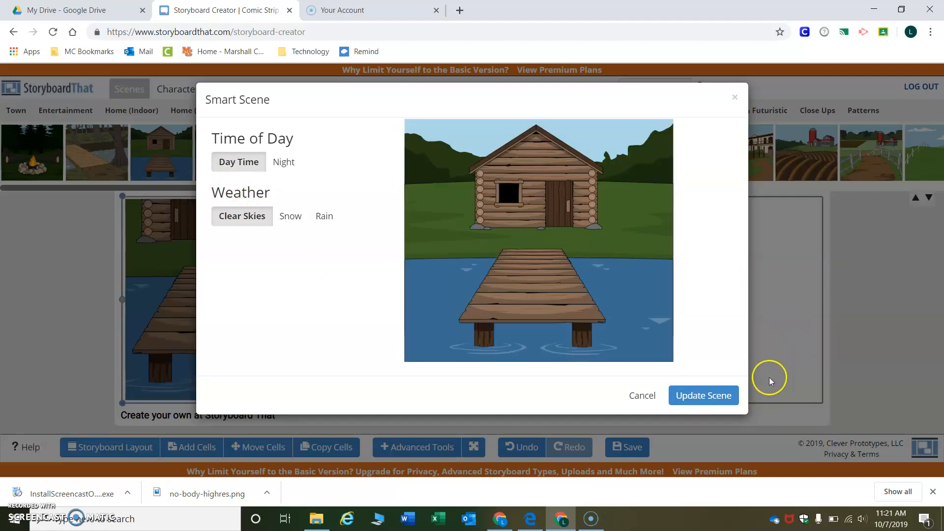
pyautogui.click(715, 399)
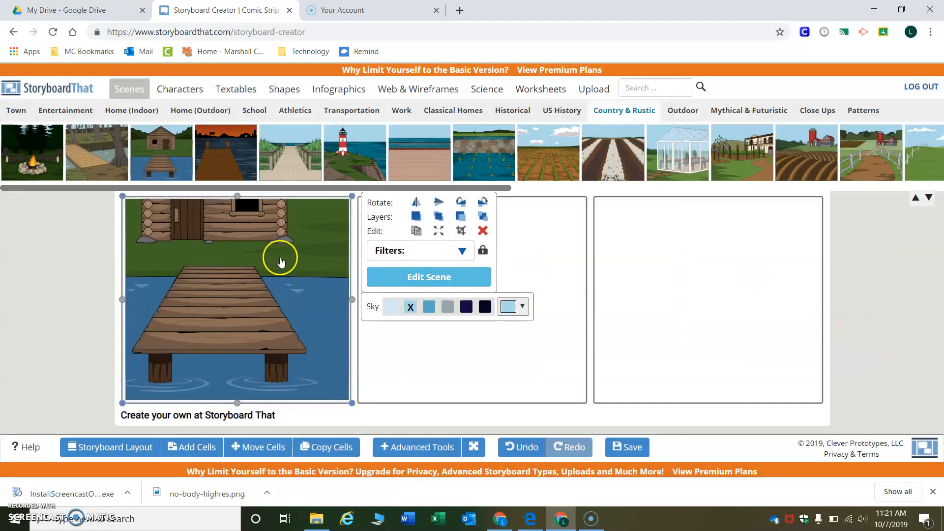
# Step: Add the shirtless adult character in green swim shorts to the cabin scene, standing on the dock
pyautogui.click(180, 89)
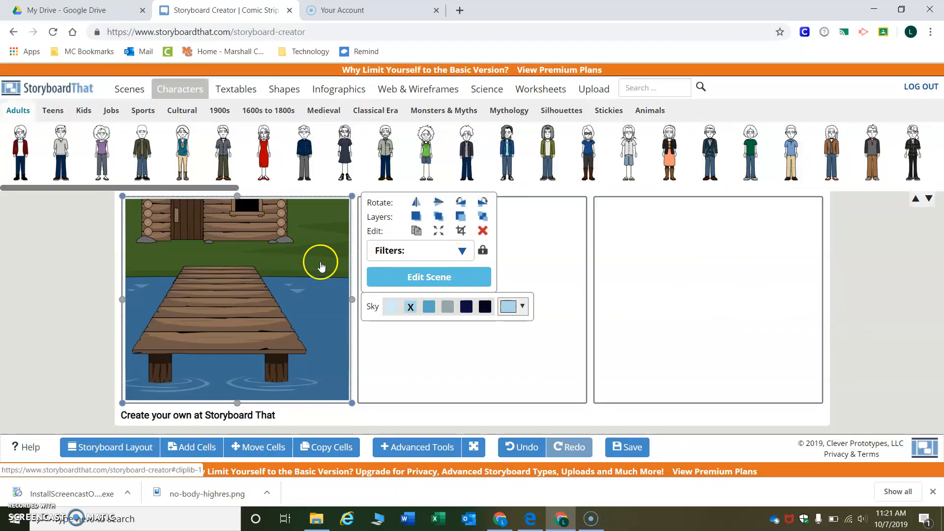
pyautogui.click(929, 201)
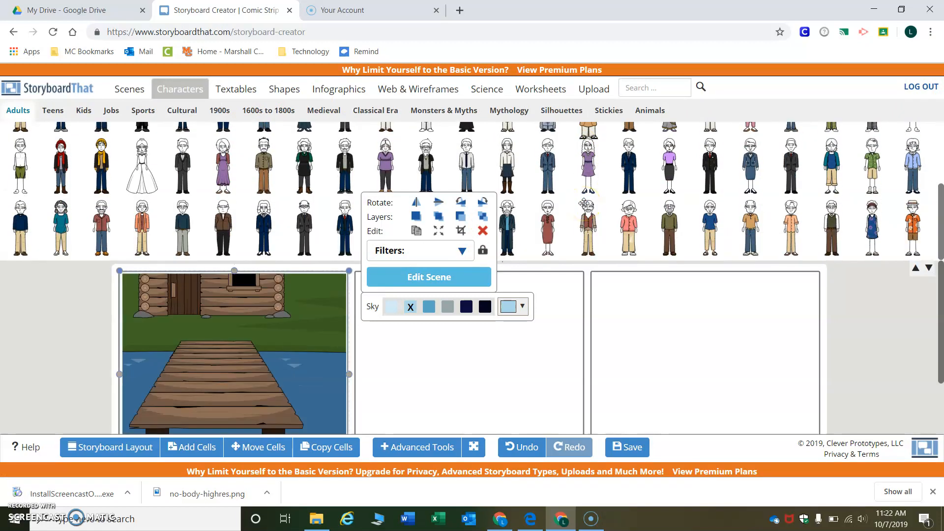
pyautogui.scroll(-1, 584, 203)
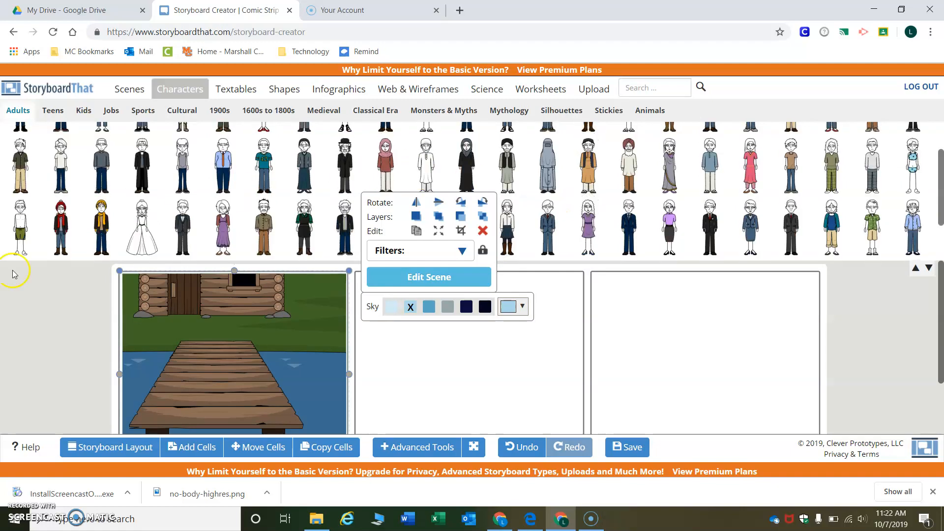
pyautogui.click(554, 153)
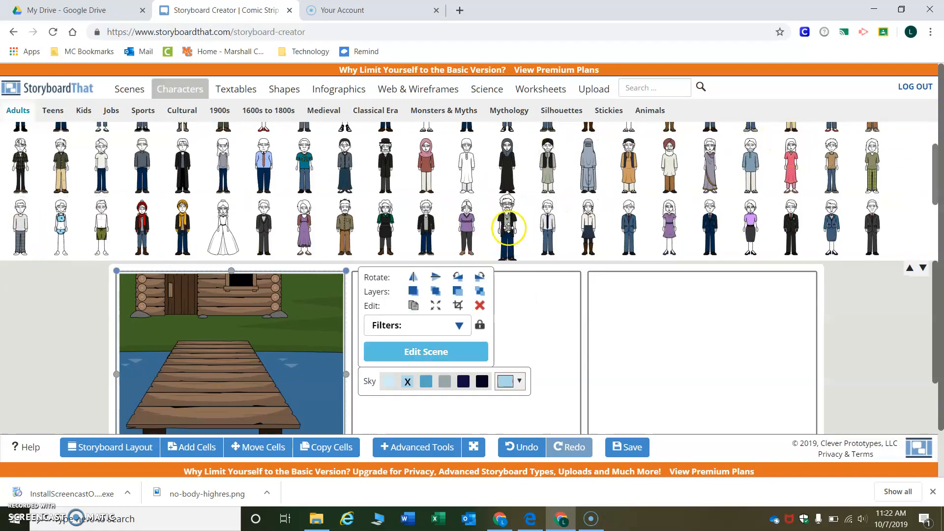
pyautogui.moveTo(102, 226); pyautogui.dragTo(241, 345)
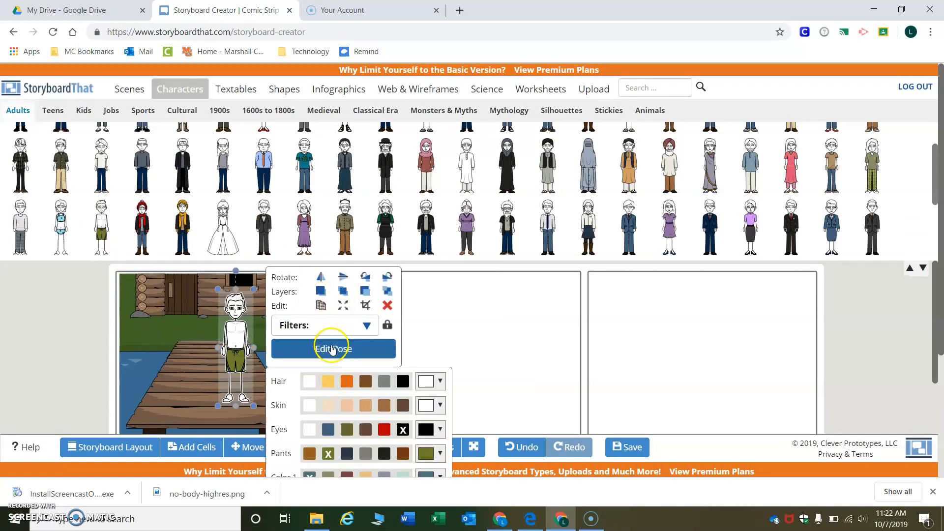
# Step: Color the character's hair blond, skin brown and eyes blue, and keep the shorts olive green after trying brown and navy
pyautogui.scroll(-1, 363, 391)
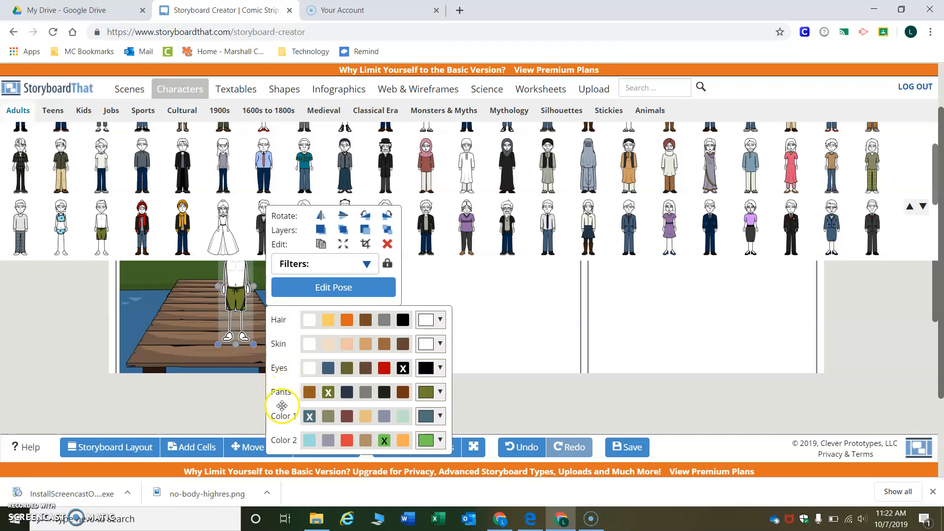
pyautogui.scroll(1, 235, 379)
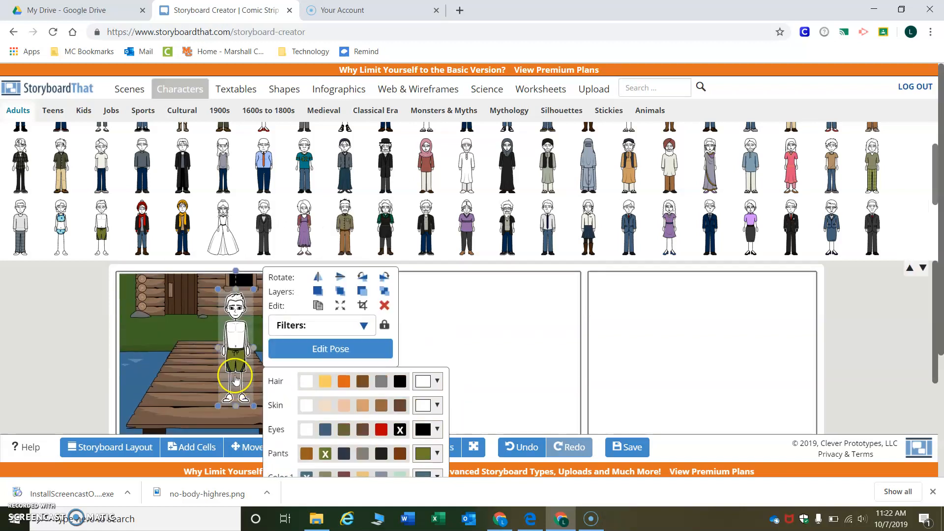
pyautogui.click(382, 405)
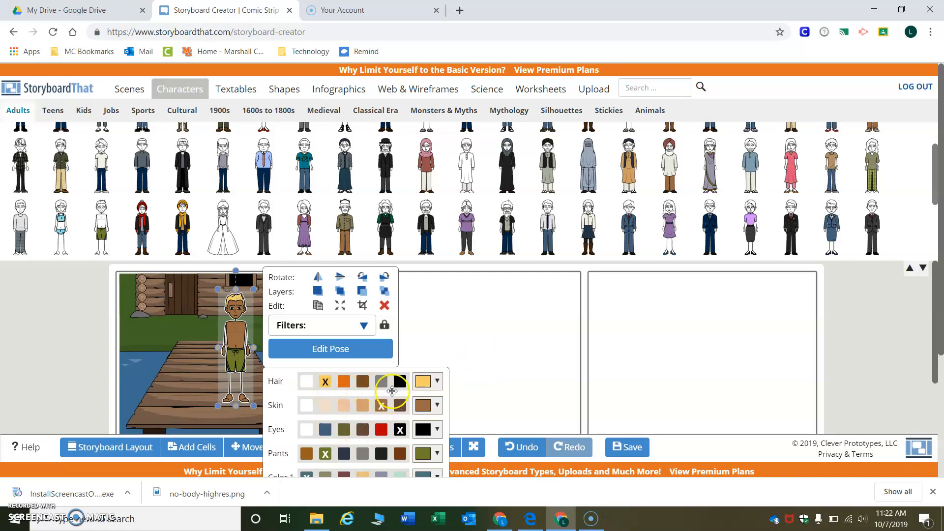
pyautogui.click(382, 433)
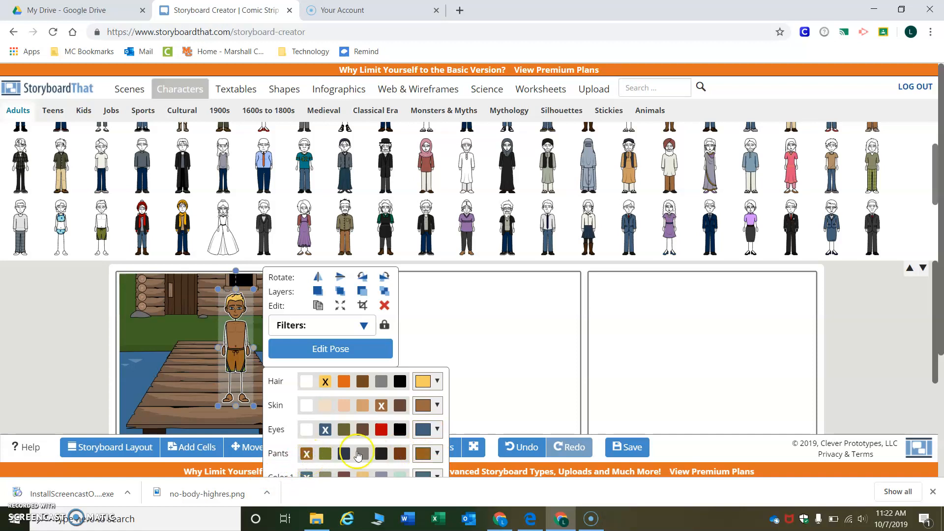
pyautogui.click(343, 454)
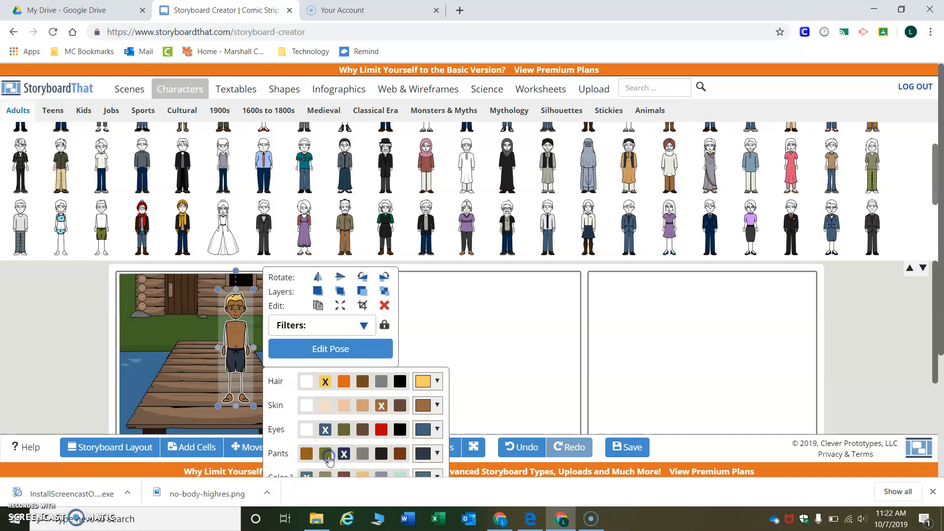
pyautogui.click(327, 455)
pyautogui.scroll(-3, 380, 448)
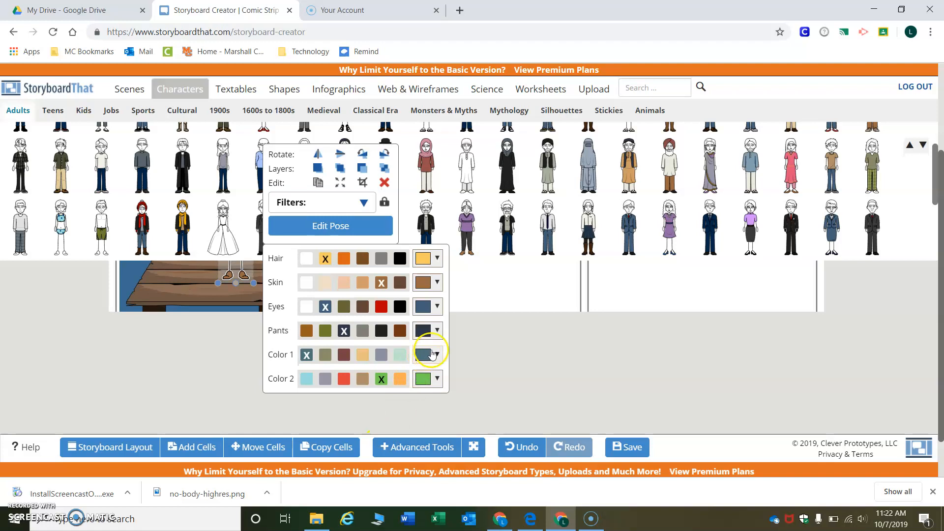
pyautogui.click(437, 356)
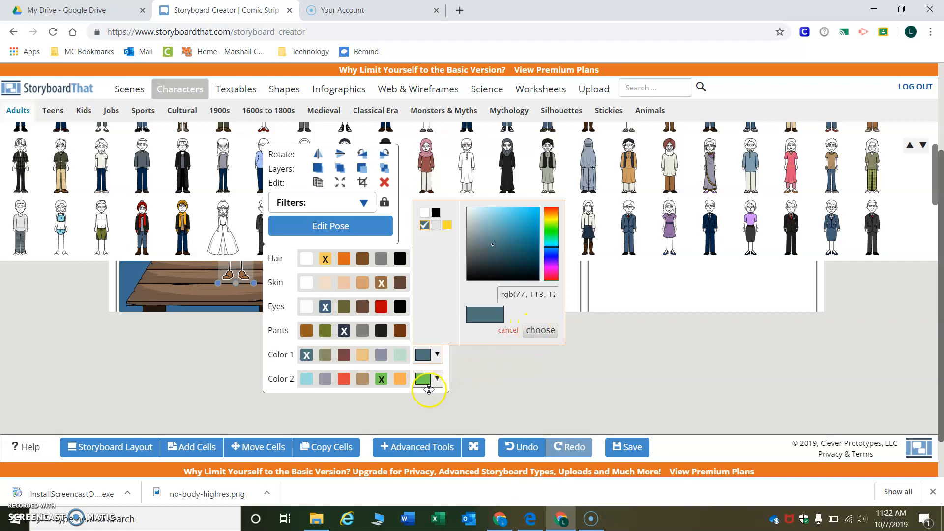
pyautogui.click(508, 331)
pyautogui.scroll(3, 226, 363)
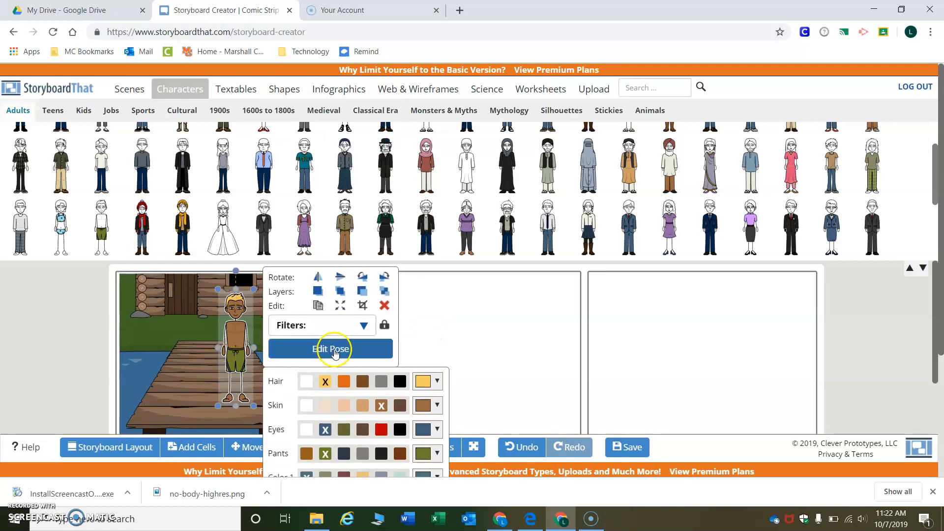
# Step: In the Character Poser, try the long beard, give the character the mustache, and set the crying expression
pyautogui.click(337, 356)
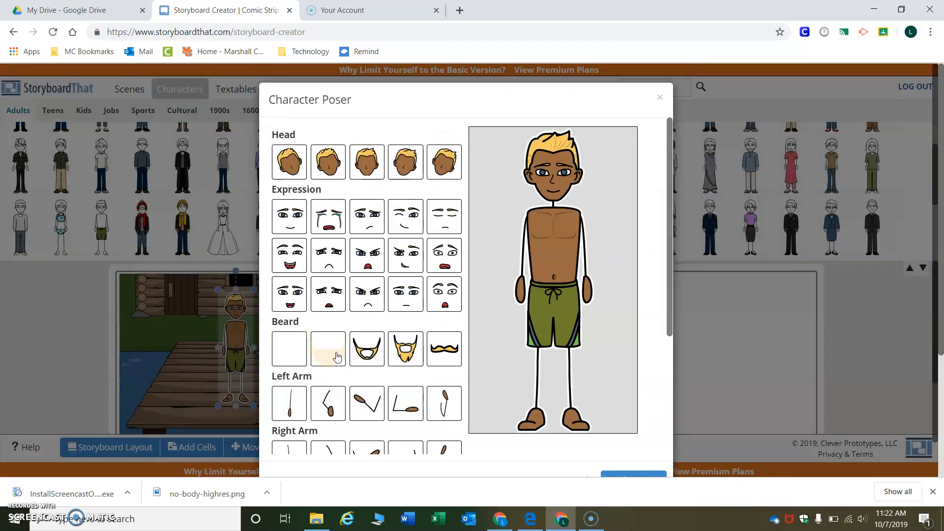
pyautogui.scroll(-3, 347, 325)
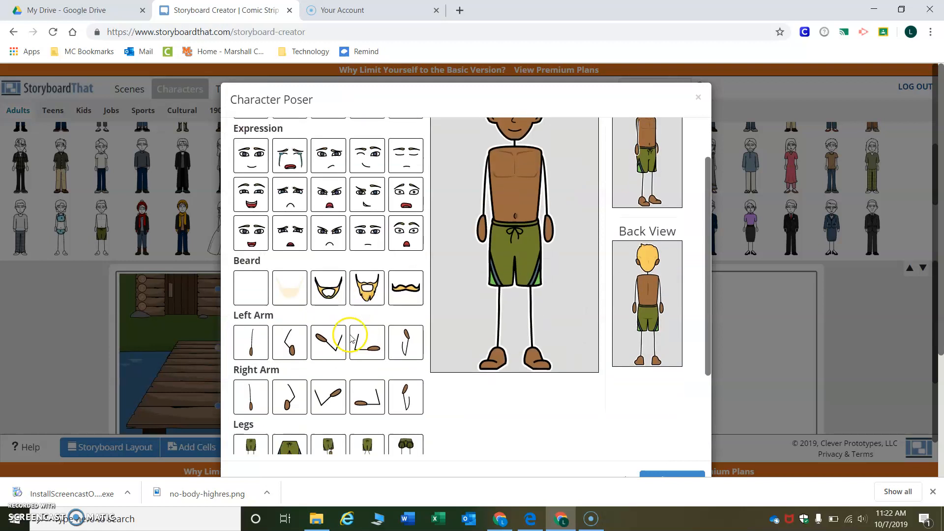
pyautogui.click(365, 290)
pyautogui.scroll(3, 365, 290)
pyautogui.click(373, 349)
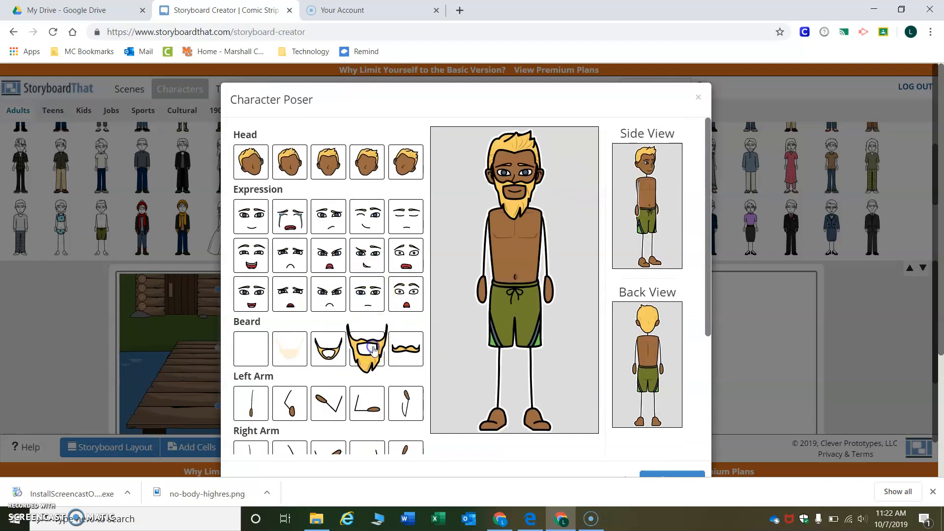
pyautogui.click(406, 349)
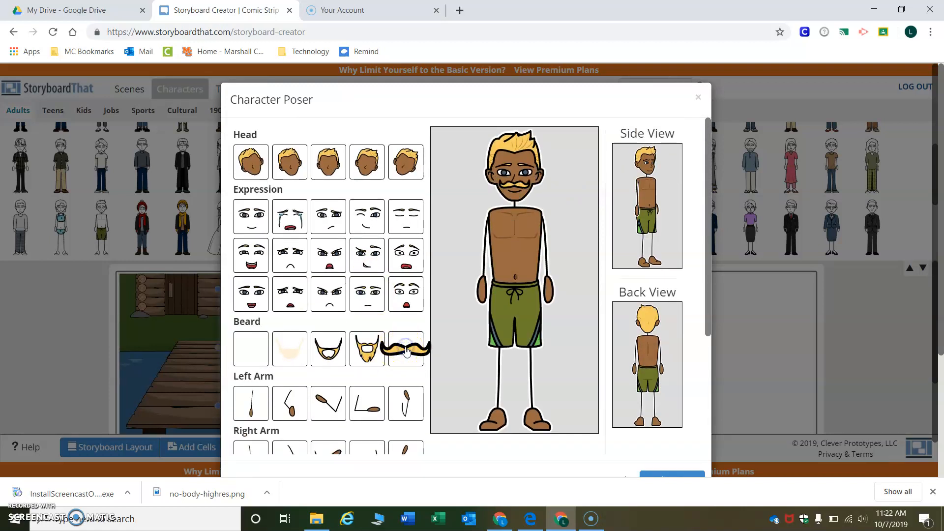
pyautogui.click(290, 227)
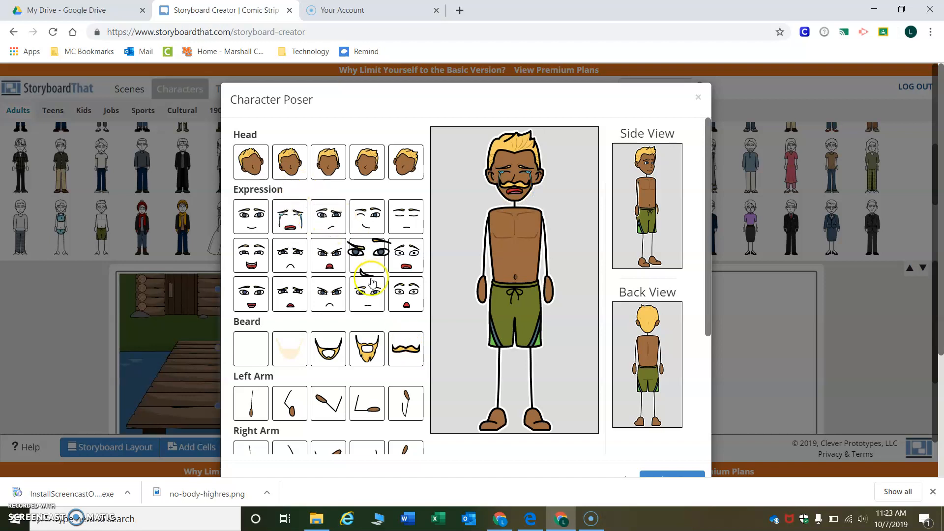
# Step: Try the raised-leg, walking and kneeling leg options, choose the front-facing seated legs, and update the character's pose
pyautogui.scroll(-3, 366, 274)
pyautogui.click(330, 328)
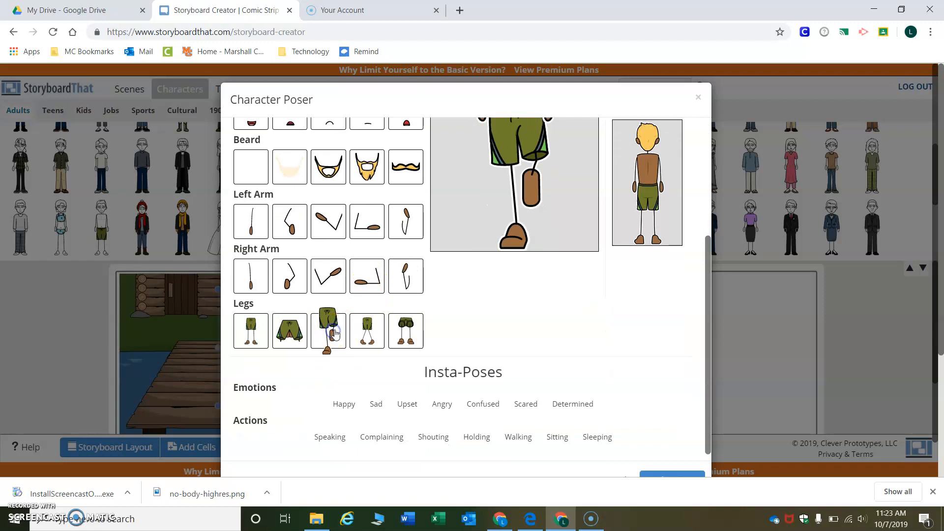
pyautogui.click(369, 330)
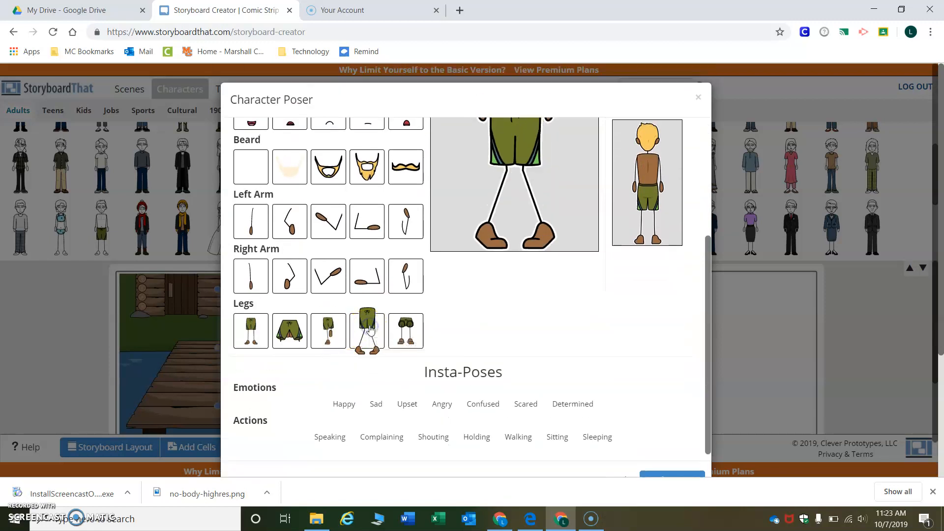
pyautogui.scroll(1, 370, 329)
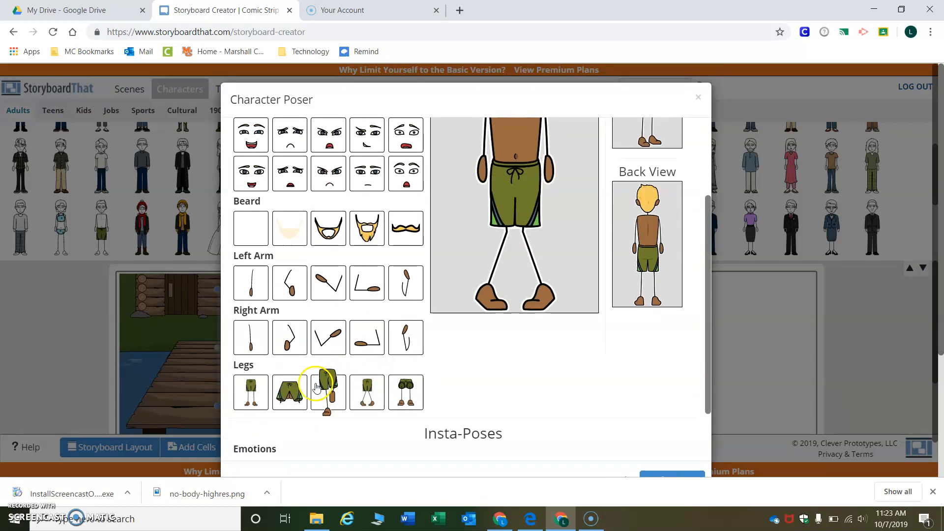
pyautogui.click(293, 399)
pyautogui.click(300, 363)
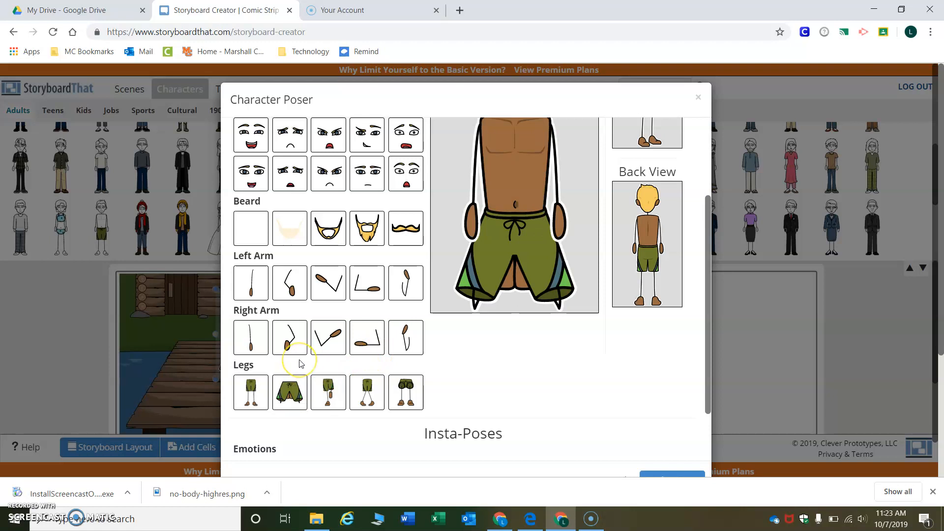
pyautogui.scroll(-1, 300, 364)
pyautogui.click(407, 329)
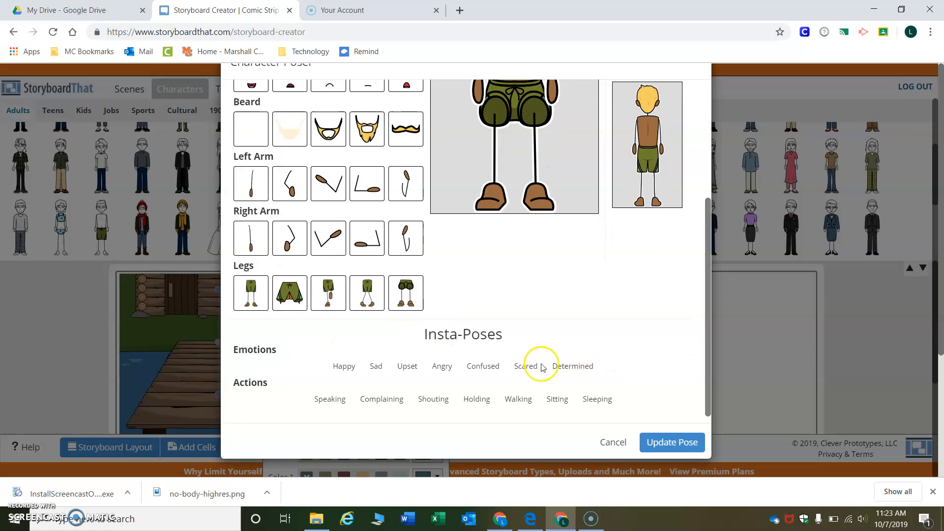
pyautogui.click(541, 366)
pyautogui.scroll(-1, 543, 367)
pyautogui.click(686, 443)
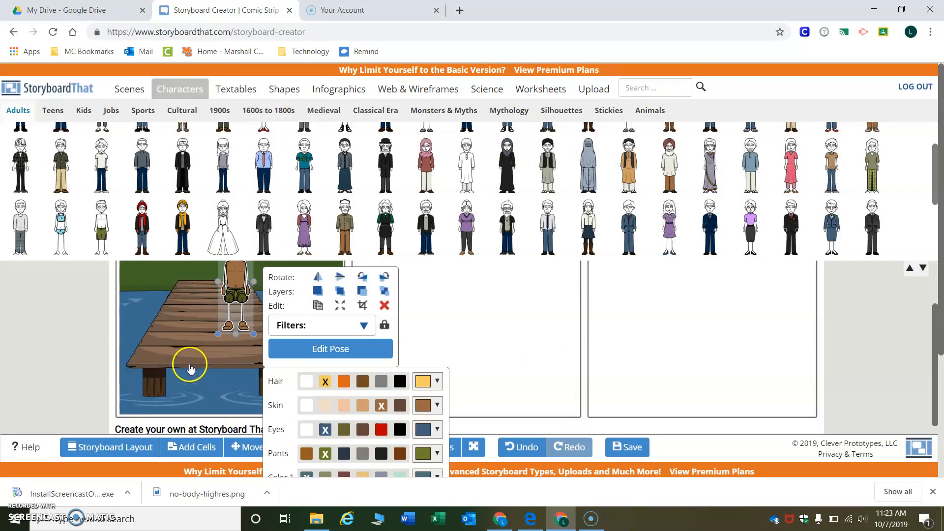
# Step: Move the character to the dock's front right corner in the first cell and flip it horizontally
pyautogui.click(230, 352)
pyautogui.moveTo(243, 337); pyautogui.dragTo(259, 394)
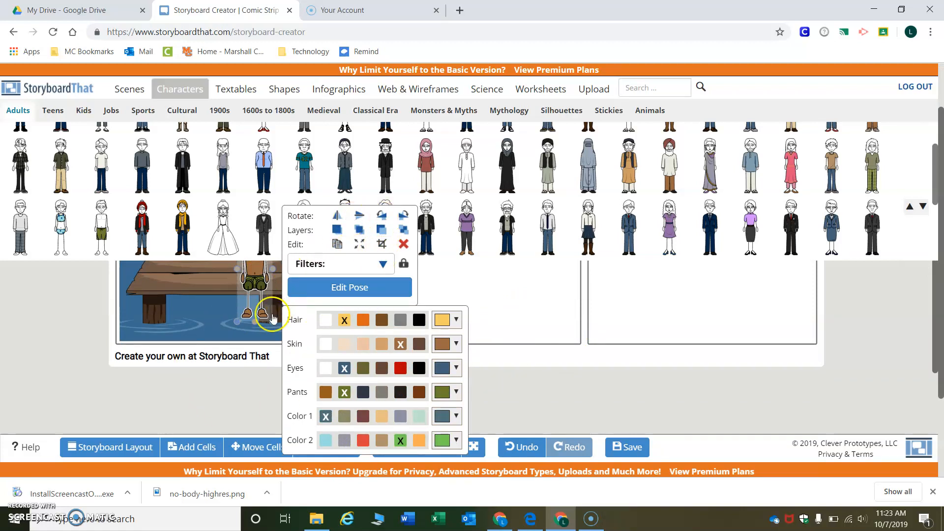
pyautogui.scroll(2, 251, 324)
pyautogui.click(339, 220)
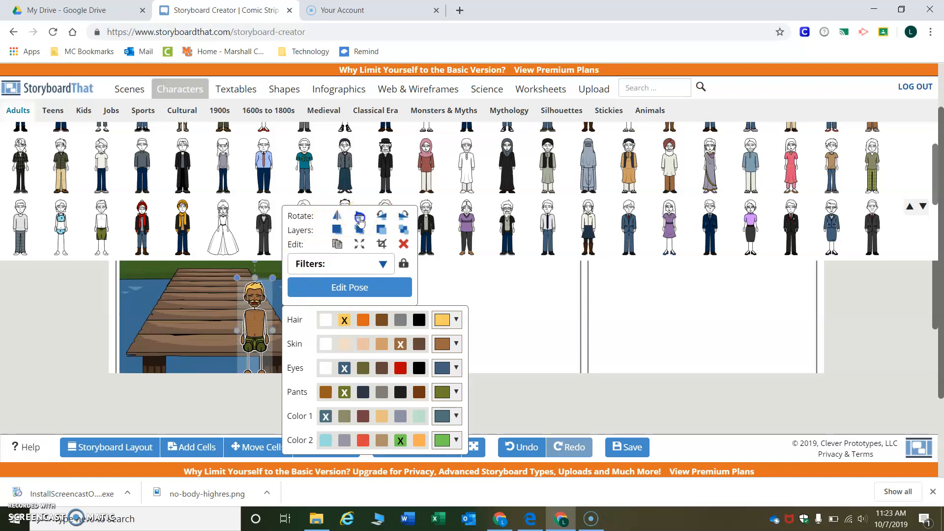
# Step: Try flipping the character vertically, and restore its upright orientation
pyautogui.click(359, 216)
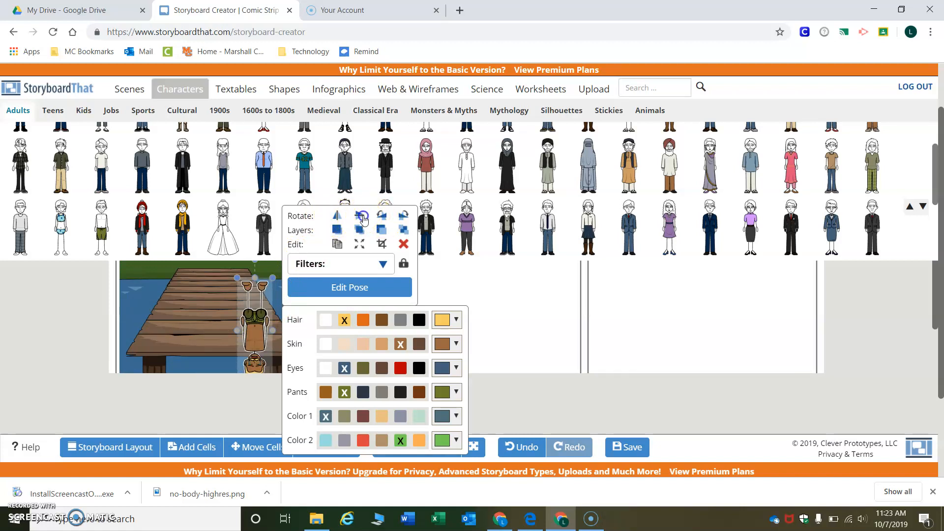
pyautogui.click(361, 215)
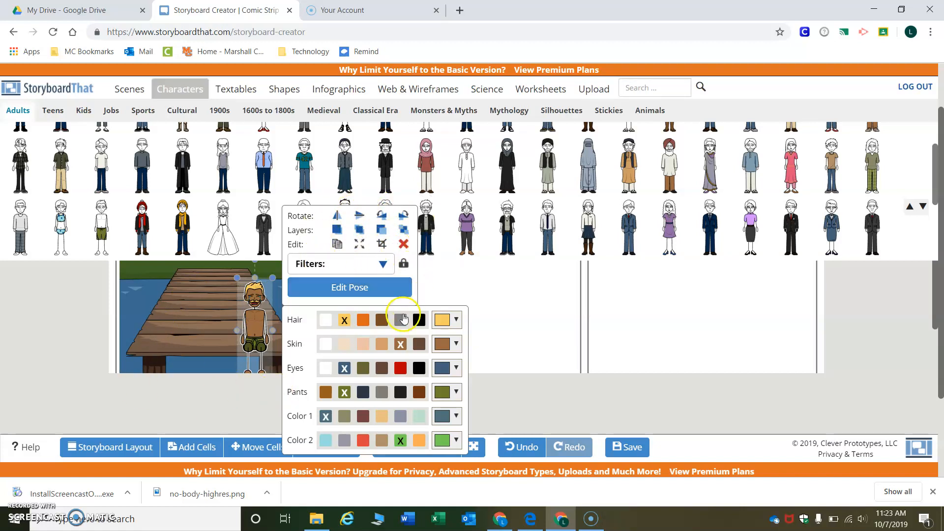
pyautogui.scroll(-1, 154, 331)
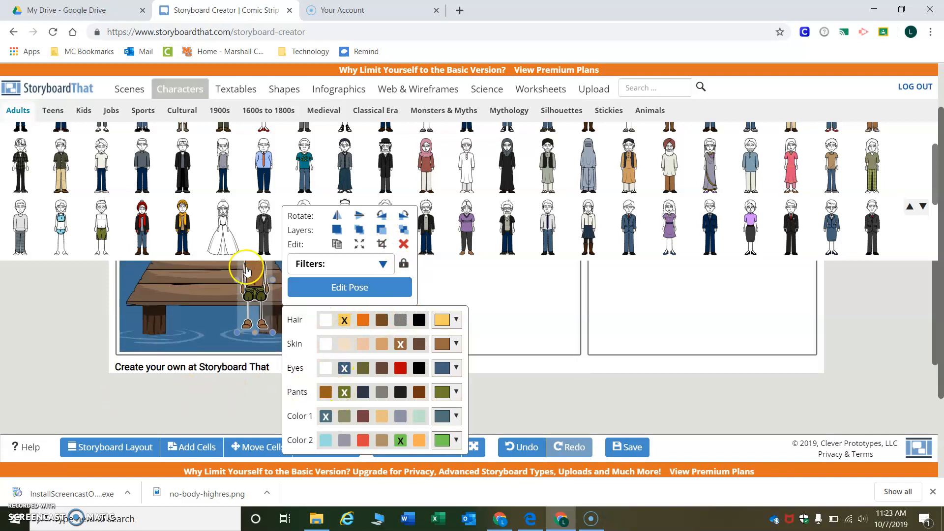
# Step: Browse the Textables library, looking through its Speech, Action and Shapes categories
pyautogui.click(224, 92)
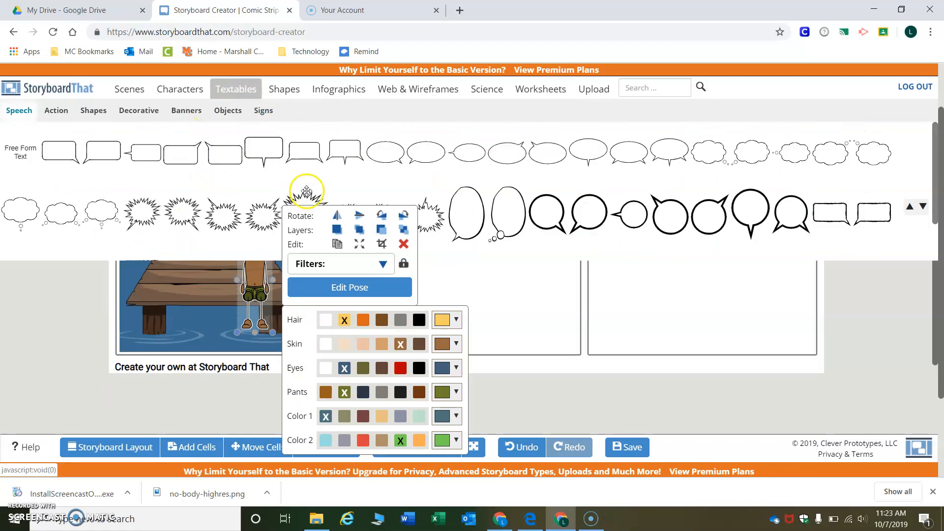
pyautogui.scroll(1, 142, 318)
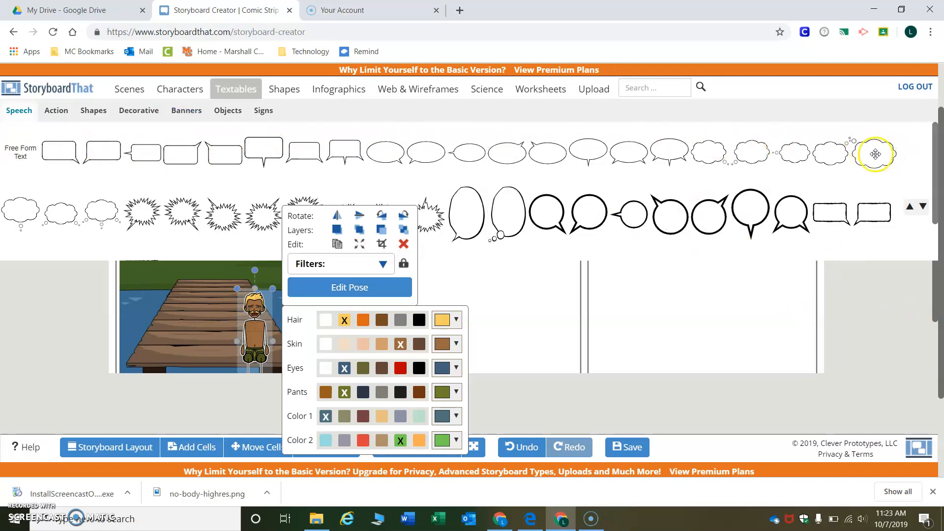
pyautogui.scroll(-1, 177, 192)
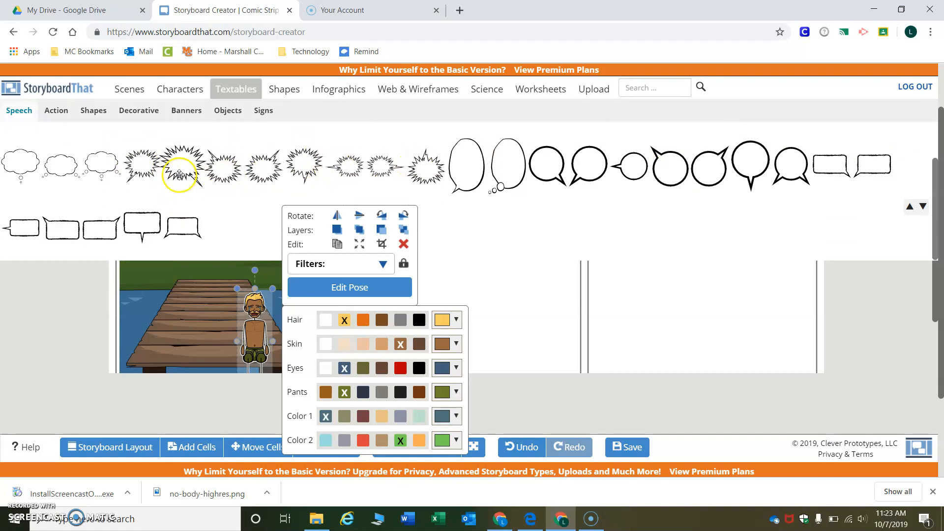
pyautogui.scroll(1, 147, 157)
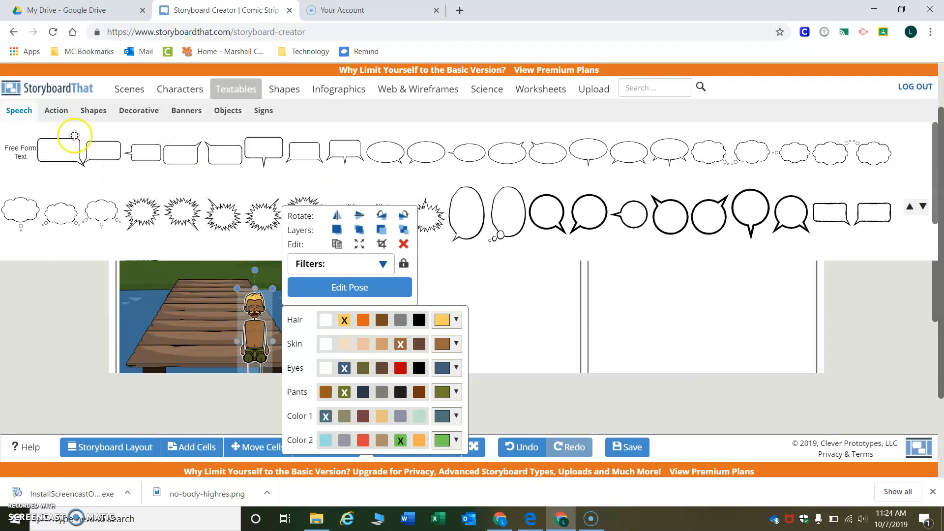
pyautogui.click(61, 116)
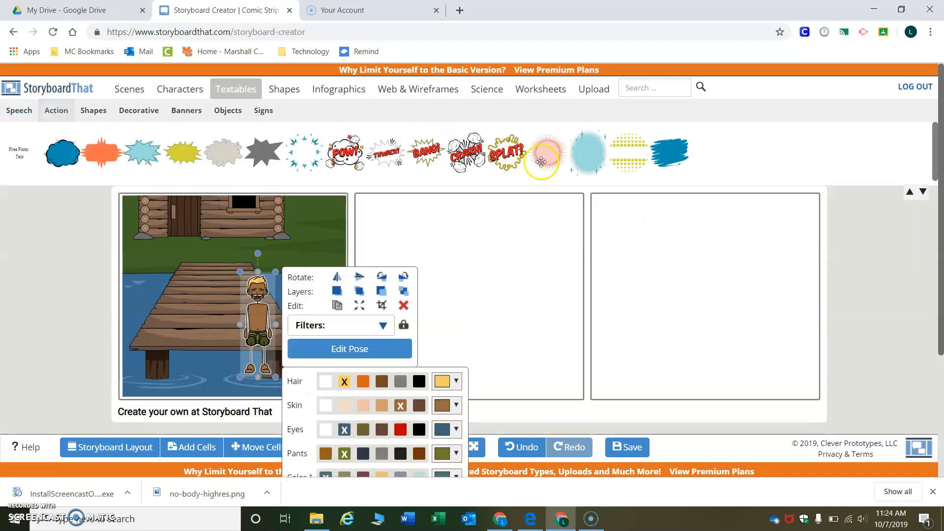
pyautogui.click(94, 114)
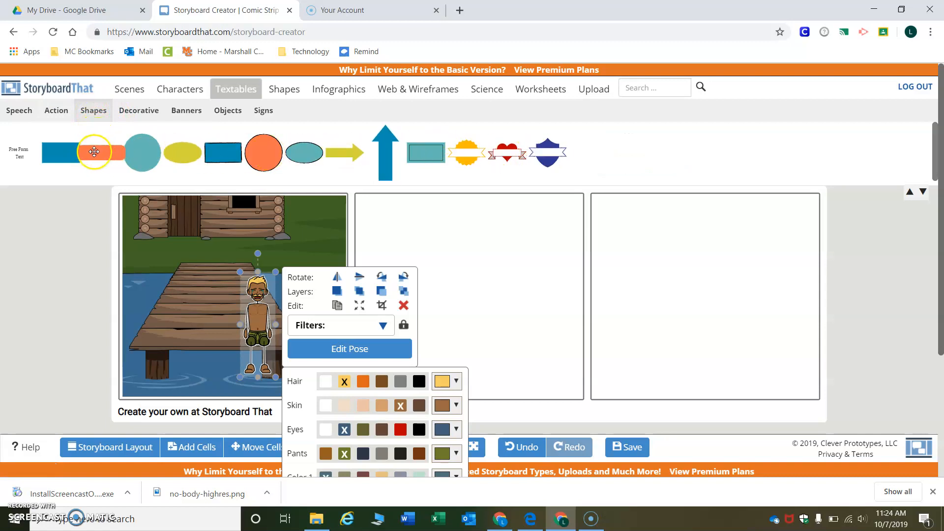
# Step: Add a rounded-rectangle textable at the first cell's upper right reading "One day Bob was sitting on the dock." and recolor it teal with light gray
pyautogui.moveTo(91, 155); pyautogui.dragTo(291, 208)
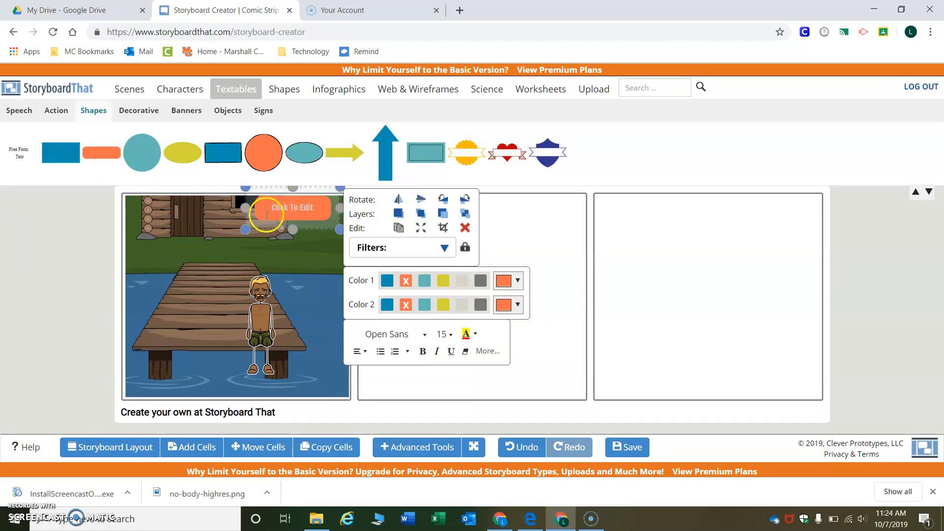
pyautogui.moveTo(264, 228); pyautogui.dragTo(261, 240)
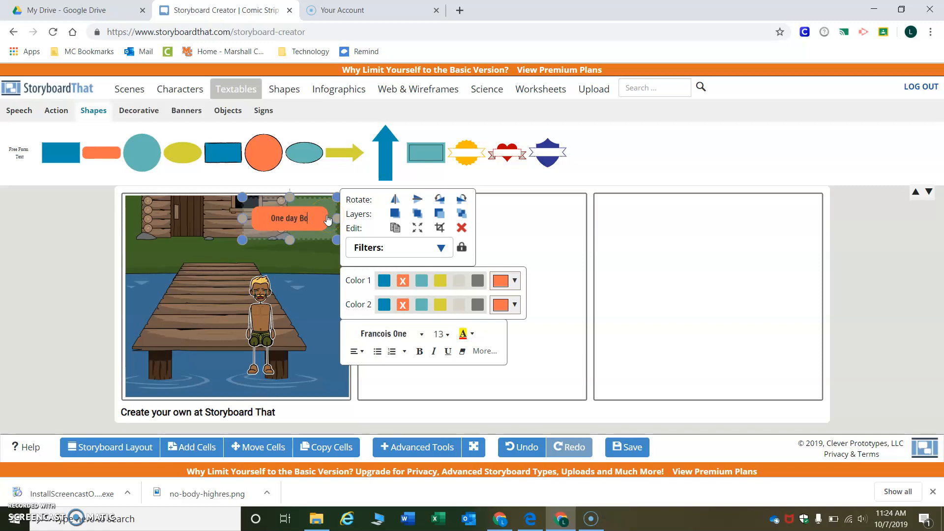
pyautogui.write('itting on the dock.')
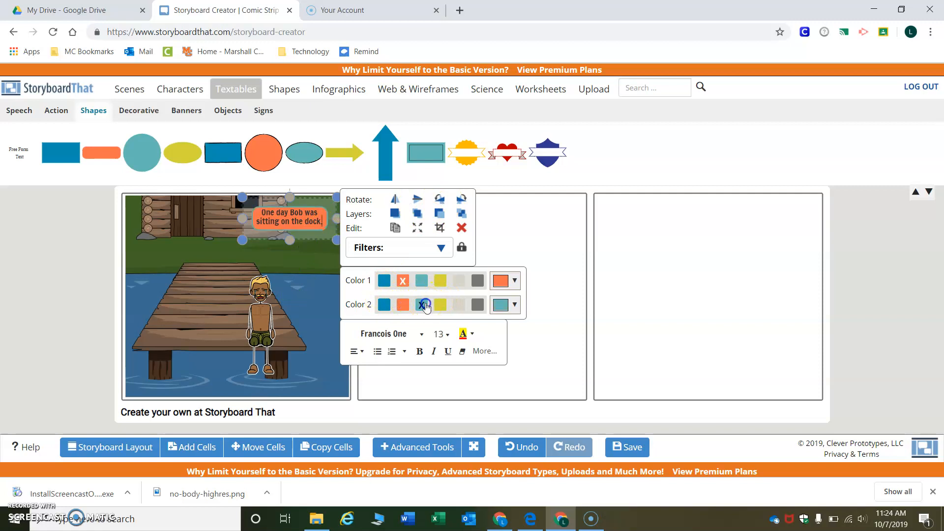
pyautogui.click(461, 306)
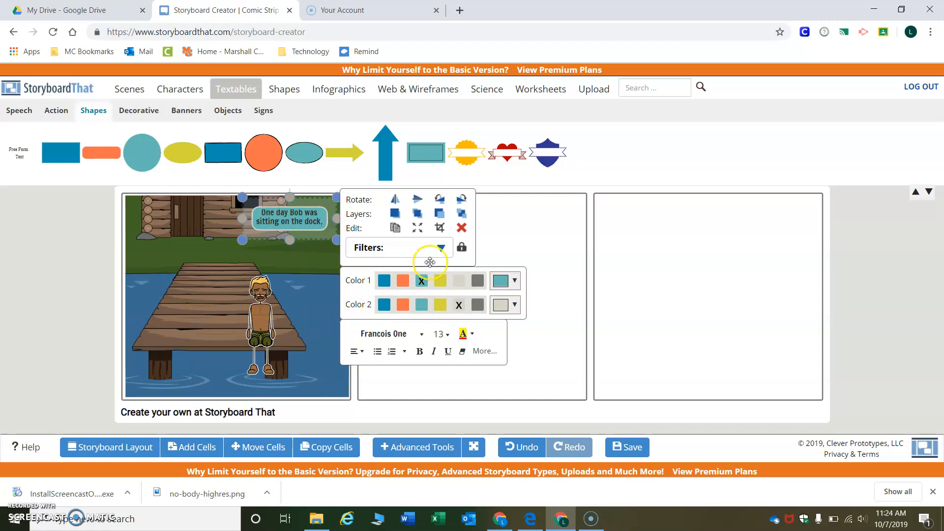
pyautogui.click(399, 205)
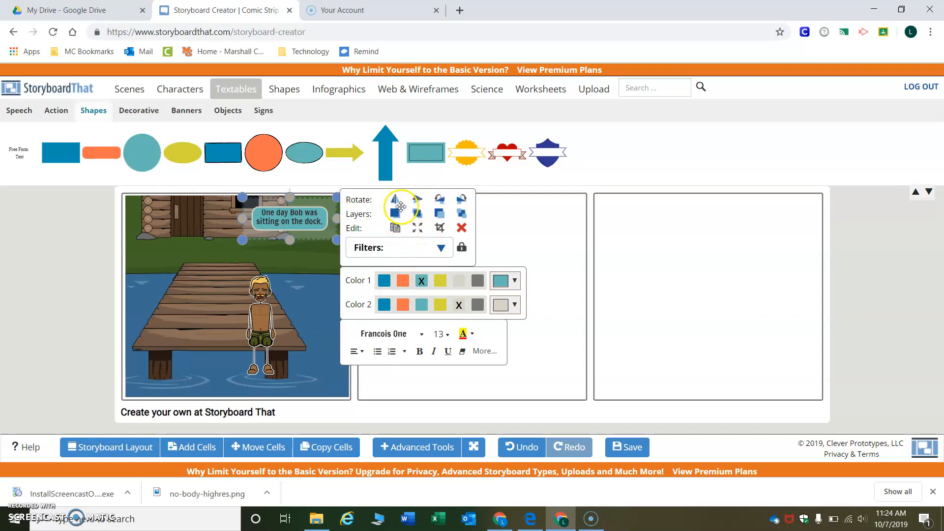
# Step: Browse the Decorative, Banners, Objects and Signs categories of the Textables library
pyautogui.click(135, 117)
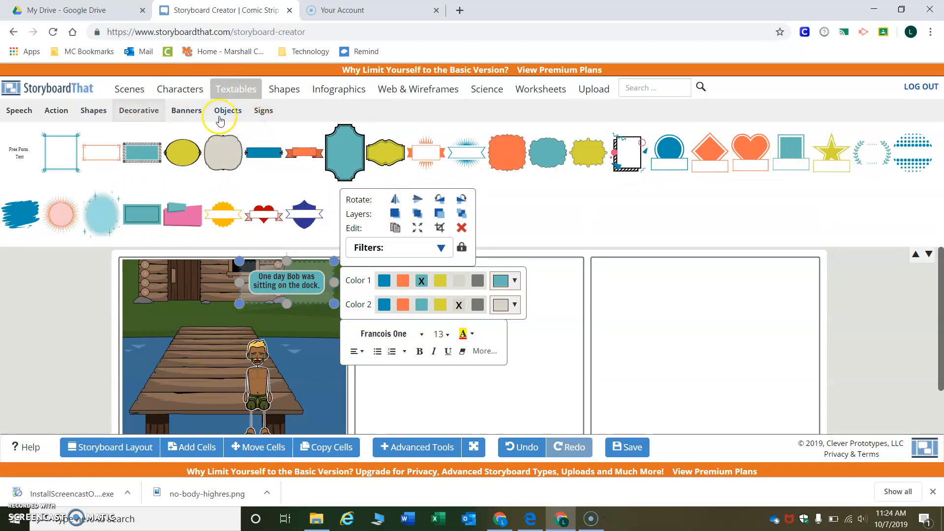
pyautogui.click(180, 109)
pyautogui.click(228, 110)
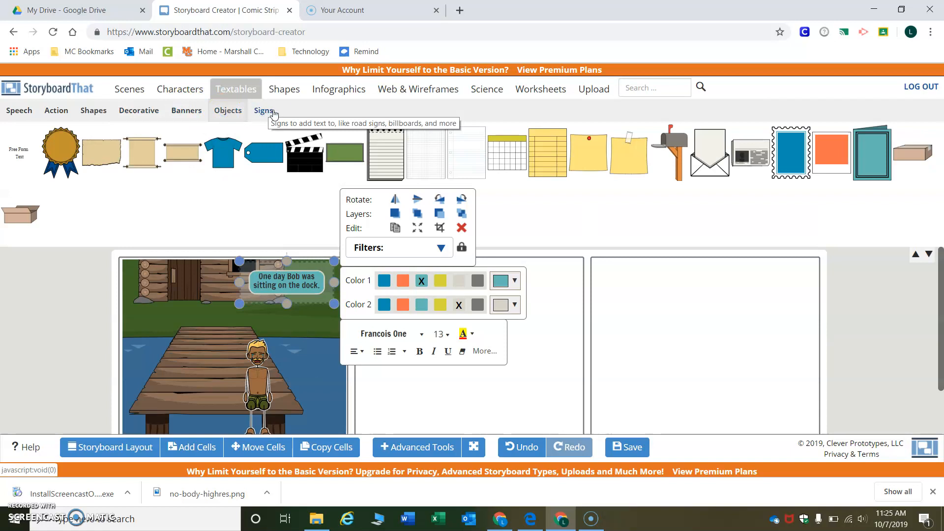
pyautogui.click(273, 113)
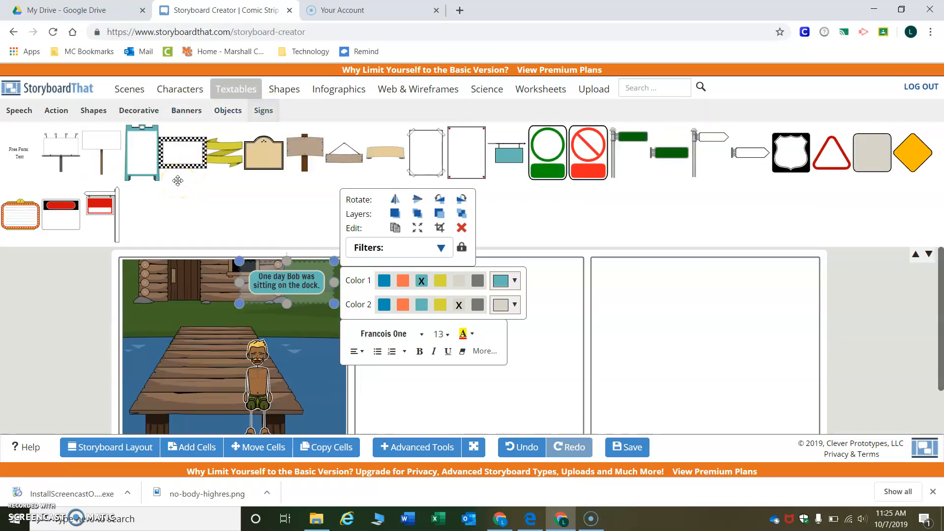
# Step: Add the "POW!" action textable to the upper left part of the first cell
pyautogui.click(29, 109)
pyautogui.click(47, 116)
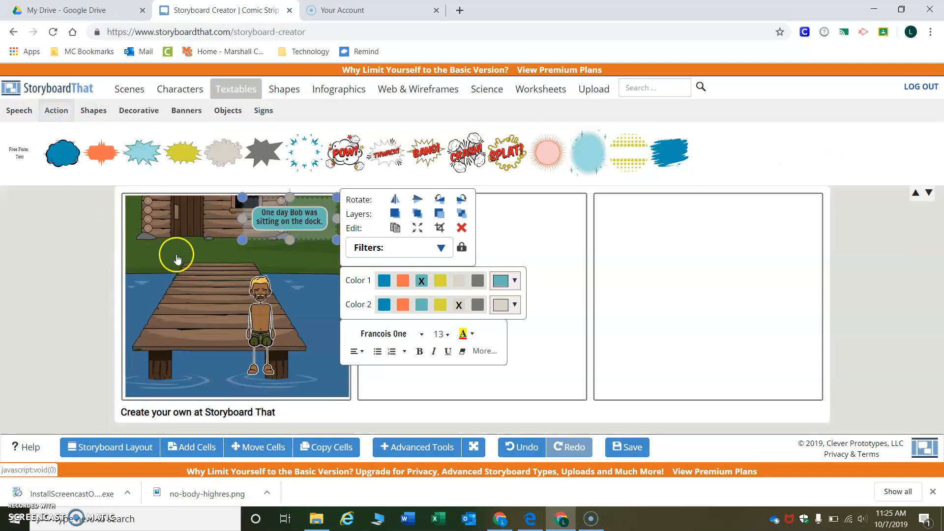
pyautogui.moveTo(348, 149); pyautogui.dragTo(203, 242)
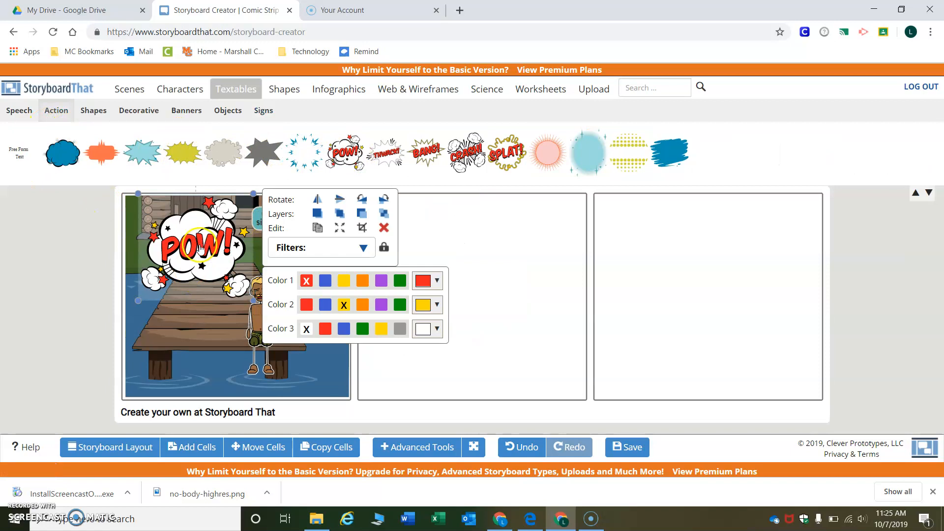
pyautogui.click(199, 248)
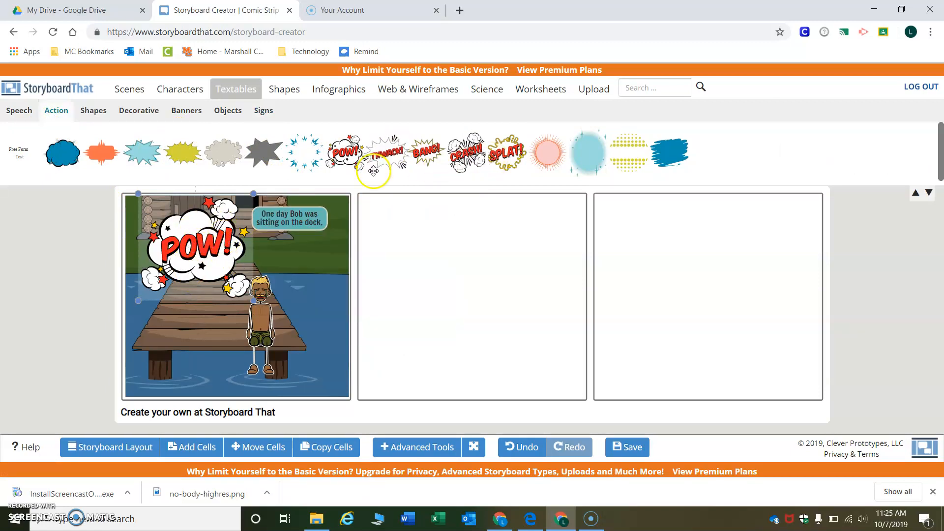
# Step: Try adding a light blue starburst action textable beneath the caption in the first cell, and delete it
pyautogui.moveTo(142, 152); pyautogui.dragTo(299, 261)
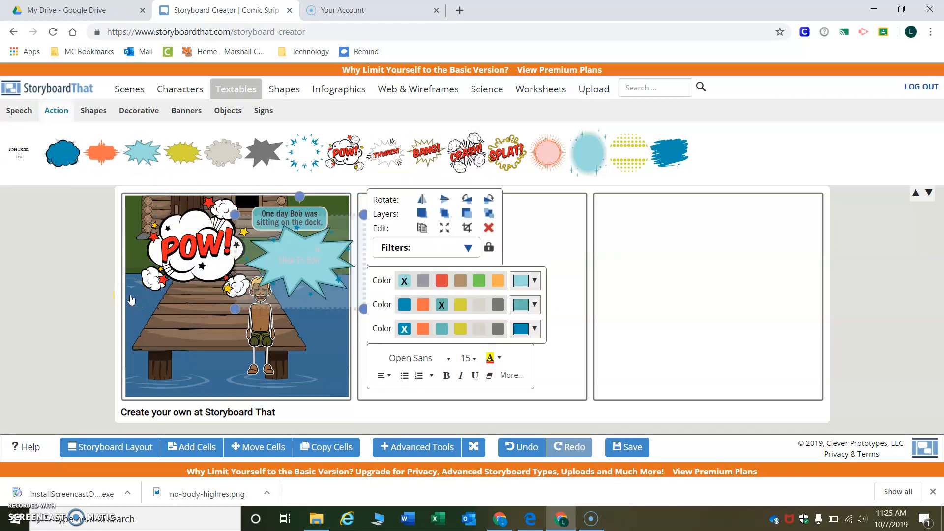
pyautogui.click(298, 233)
pyautogui.click(489, 228)
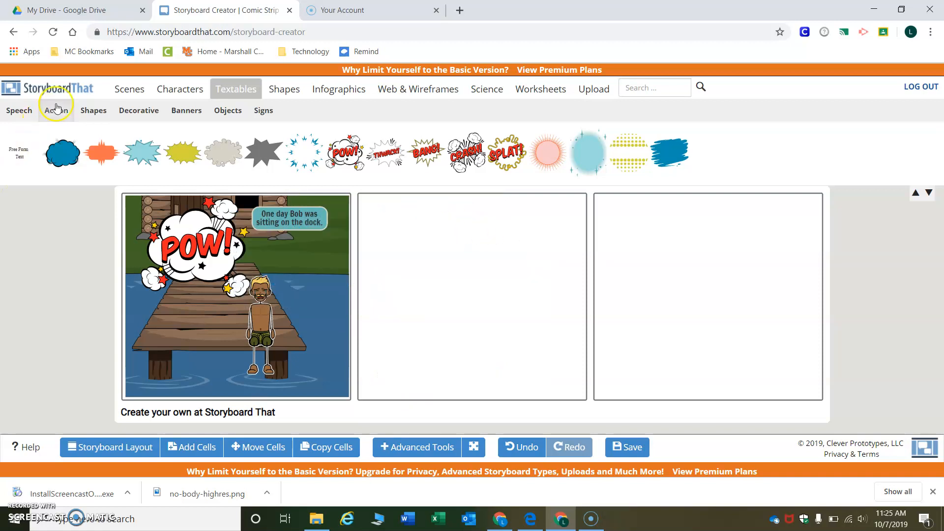
# Step: Add a spiky speech bubble with a green fill and a cloud-shaped thought bubble to the first cell
pyautogui.click(15, 115)
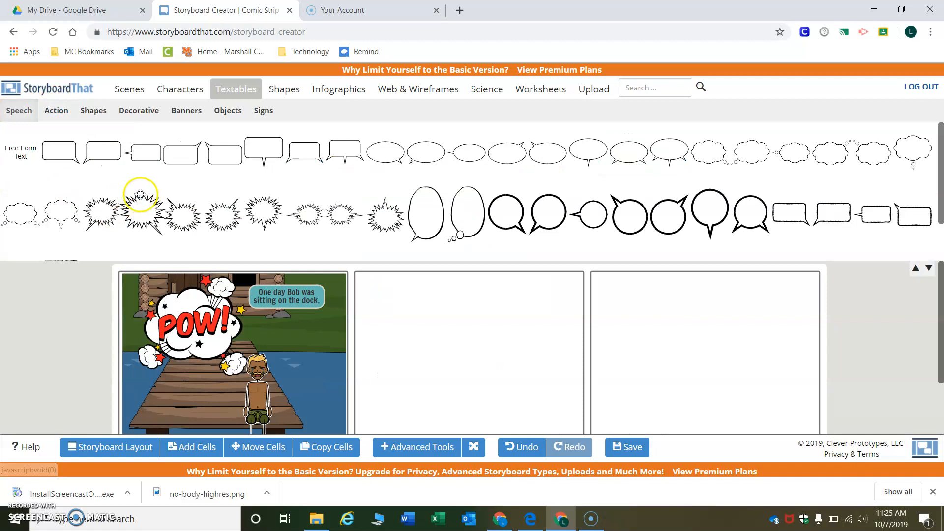
pyautogui.scroll(-1, 148, 214)
pyautogui.scroll(1, 148, 213)
pyautogui.moveTo(149, 213); pyautogui.dragTo(297, 352)
pyautogui.scroll(-2, 404, 347)
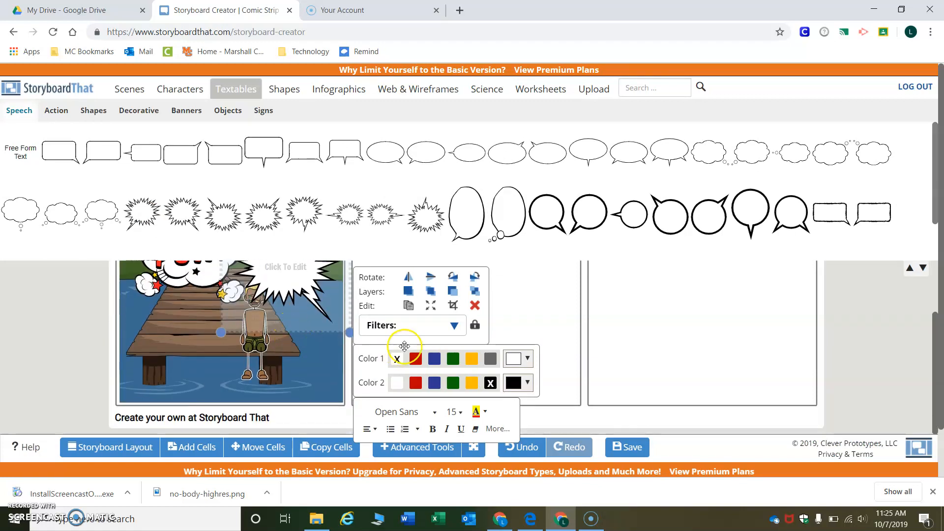
pyautogui.click(450, 360)
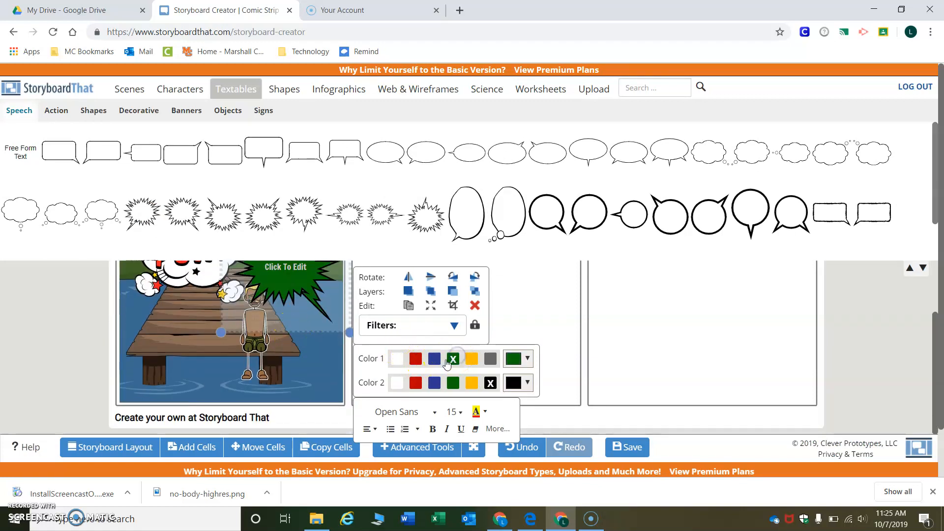
pyautogui.scroll(2, 250, 344)
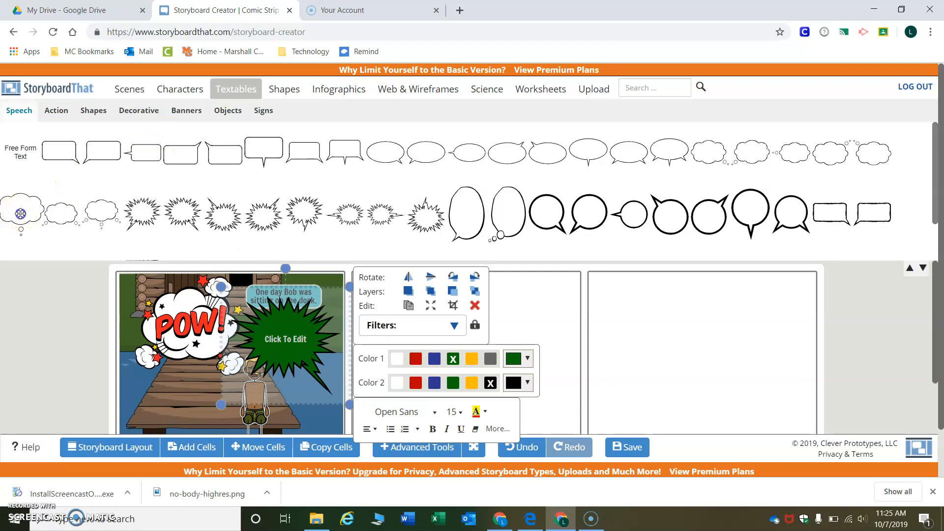
pyautogui.moveTo(17, 211); pyautogui.dragTo(215, 367)
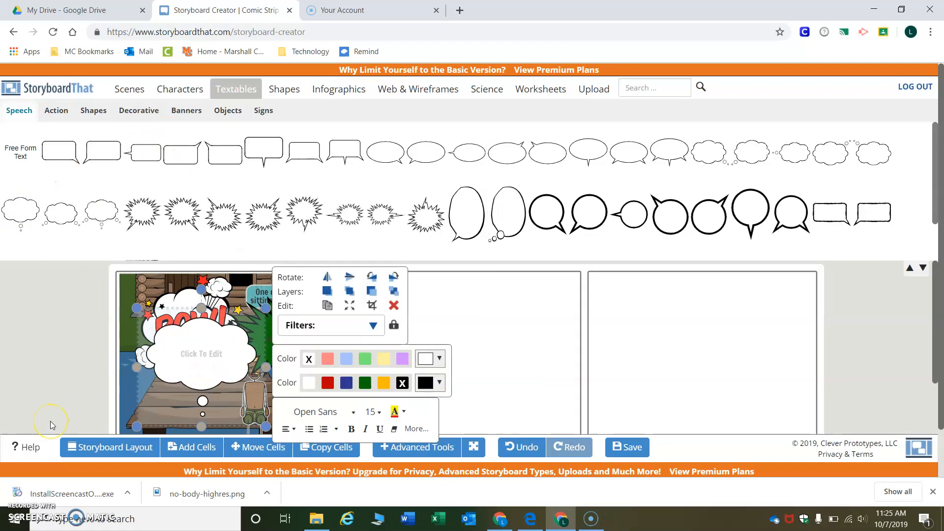
# Step: Browse the Shapes library, looking through its Numbers, Arrows, Symbols, 3D Shapes and Shapes categories
pyautogui.click(284, 92)
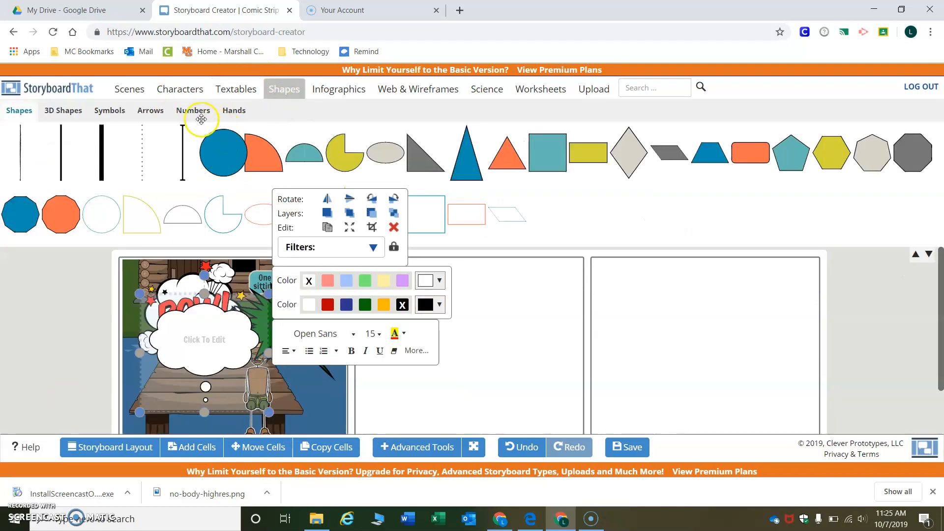
pyautogui.click(193, 110)
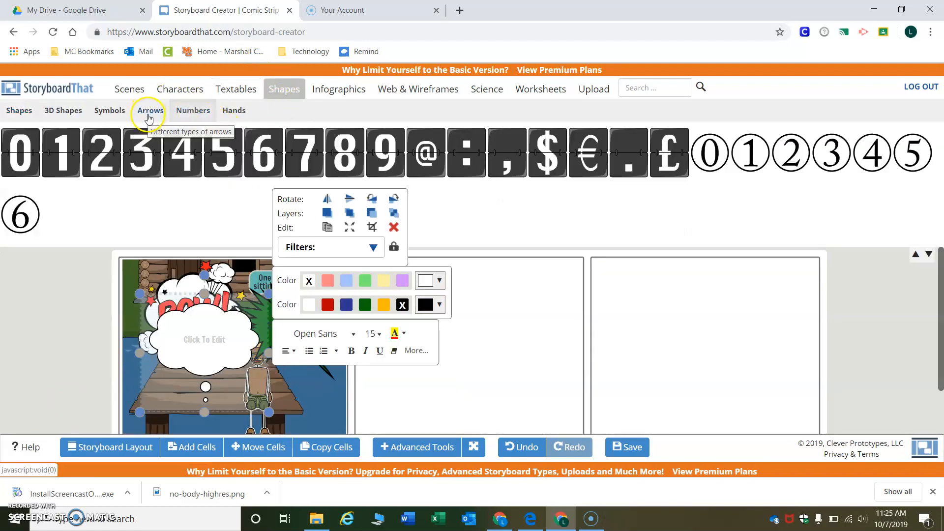
pyautogui.click(146, 109)
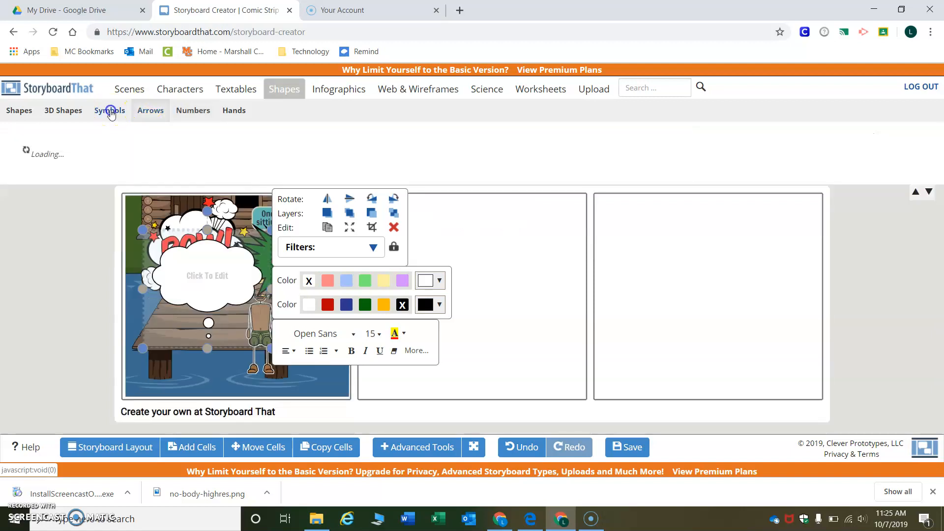
pyautogui.click(109, 112)
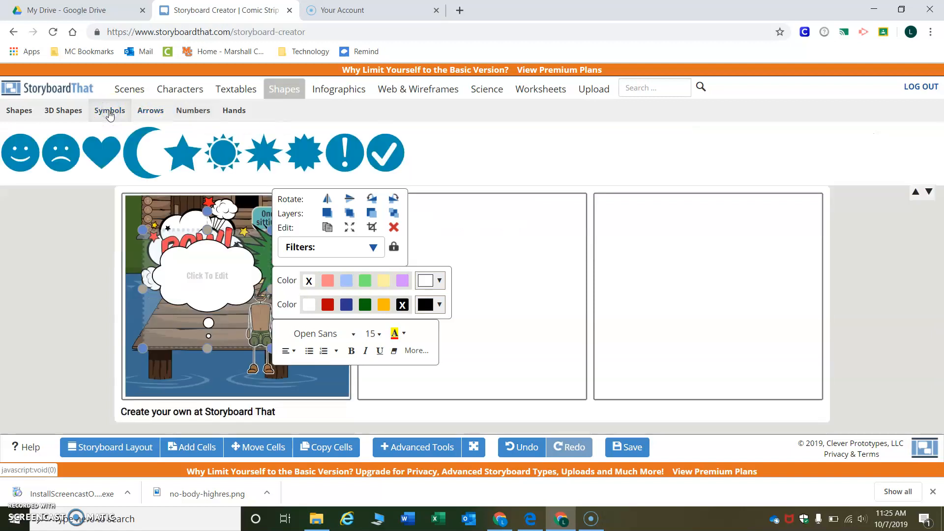
pyautogui.click(59, 115)
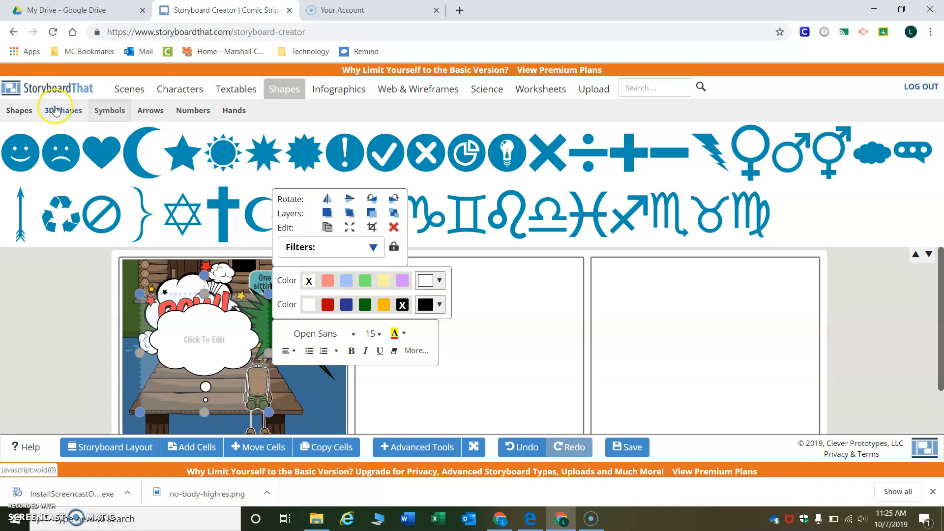
pyautogui.click(10, 117)
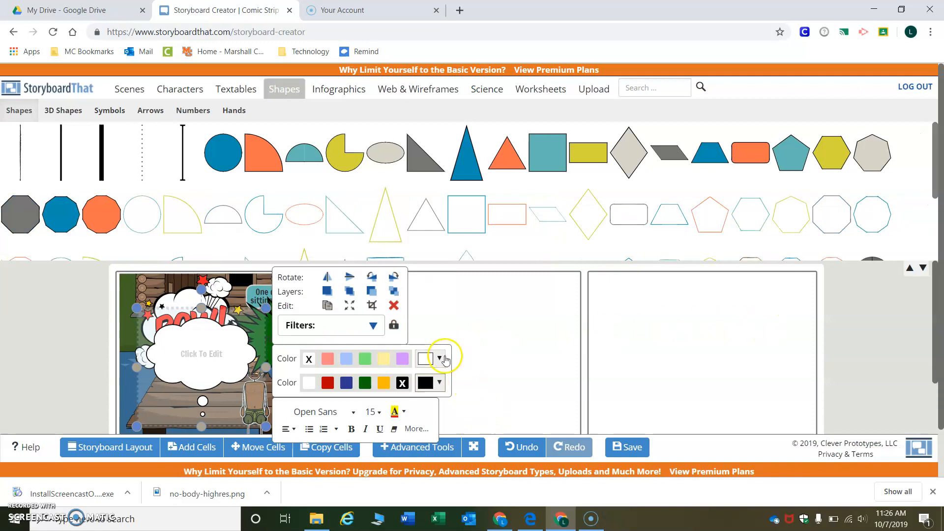
pyautogui.scroll(-1, 445, 358)
pyautogui.scroll(-1, 445, 360)
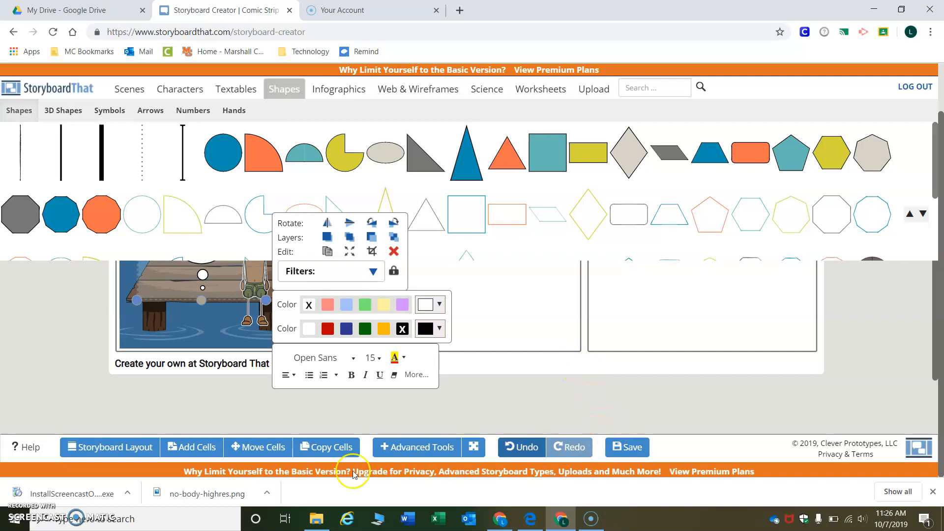
pyautogui.scroll(1, 88, 212)
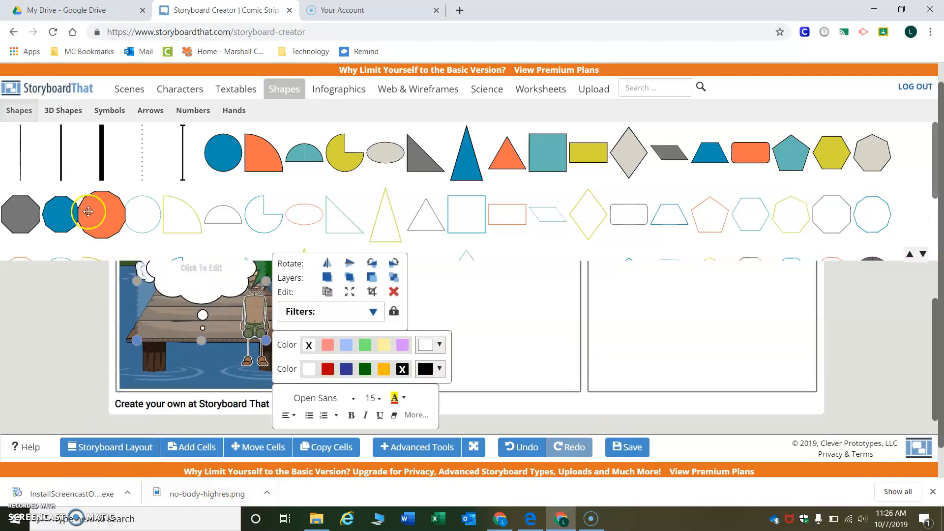
# Step: Leave the storyboard creator without saving the changes and open the account's list of storyboards
pyautogui.click(69, 90)
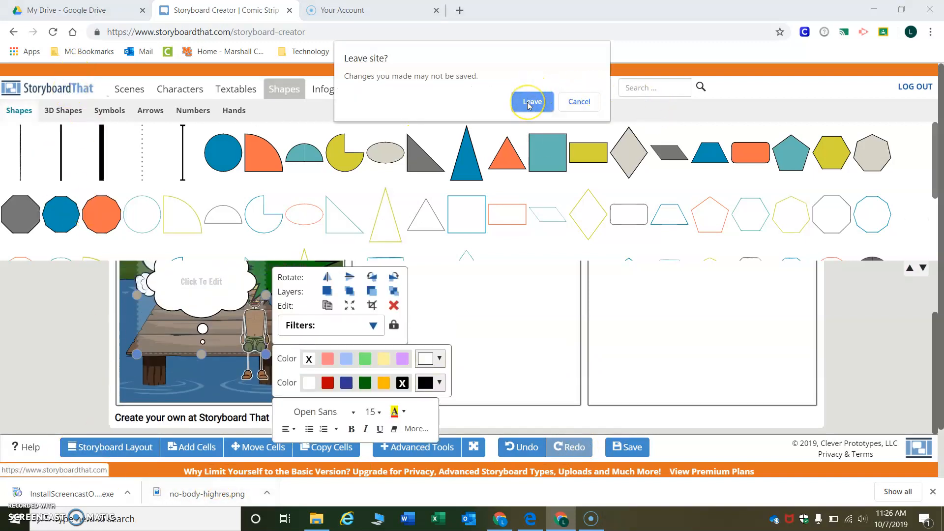
pyautogui.click(528, 103)
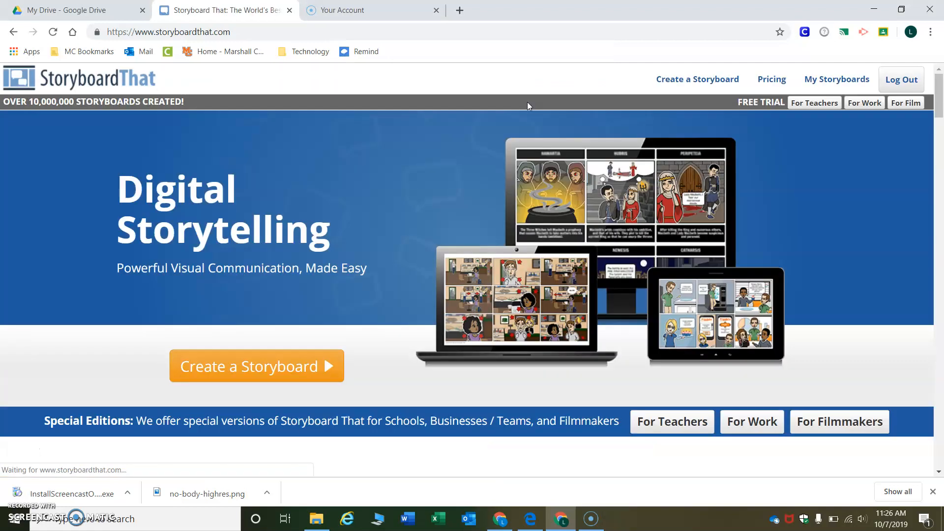
pyautogui.scroll(-2, 659, 394)
pyautogui.scroll(2, 635, 381)
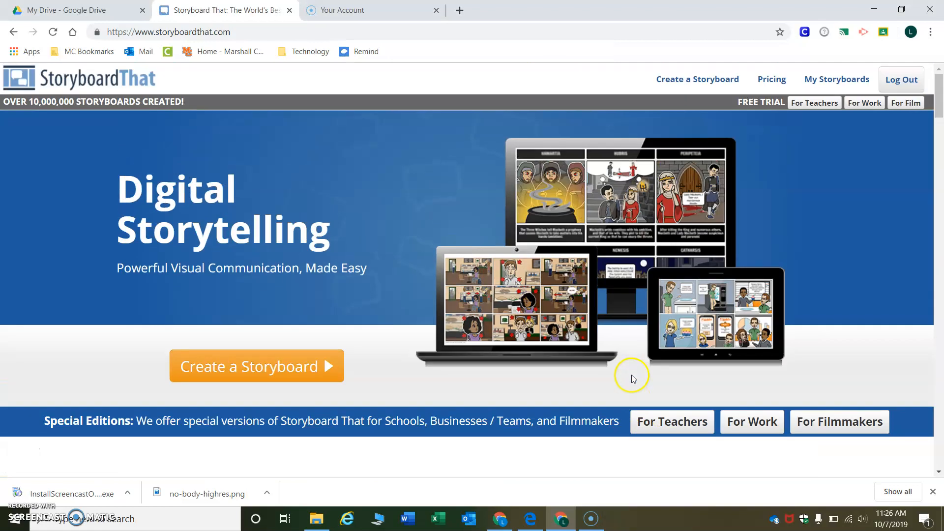
pyautogui.click(811, 81)
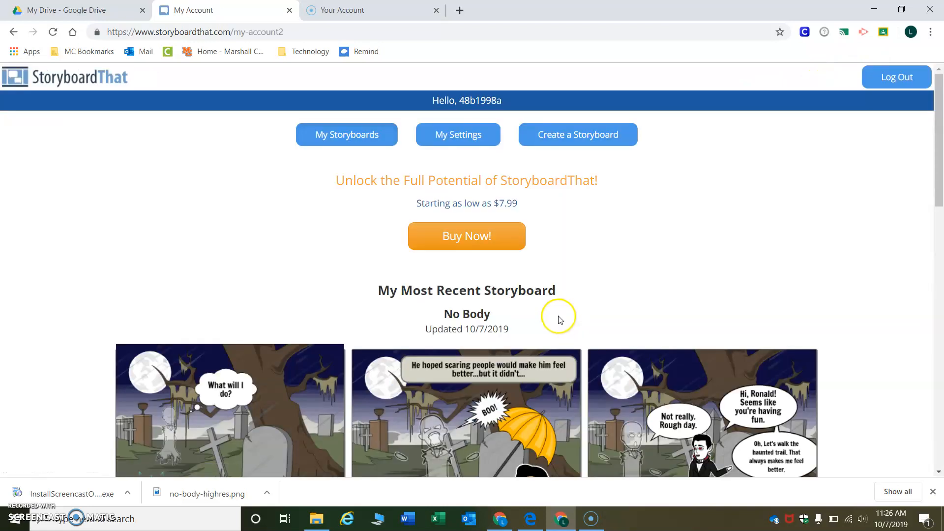
# Step: Read through the cells of the finished "No Body" storyboard, examining its scenes, characters, captions and speech bubbles
pyautogui.scroll(-5, 559, 315)
pyautogui.scroll(-1, 561, 315)
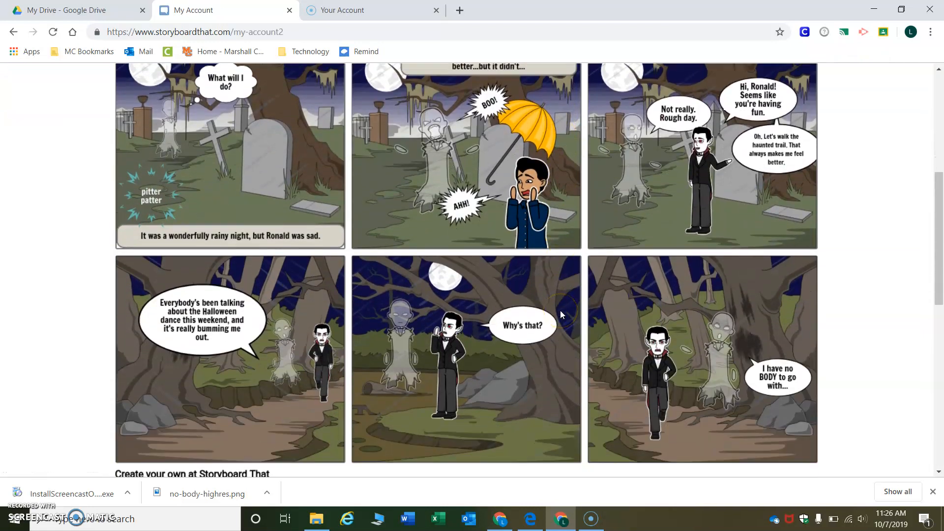
pyautogui.scroll(1, 561, 312)
pyautogui.scroll(-1, 562, 314)
pyautogui.scroll(1, 562, 313)
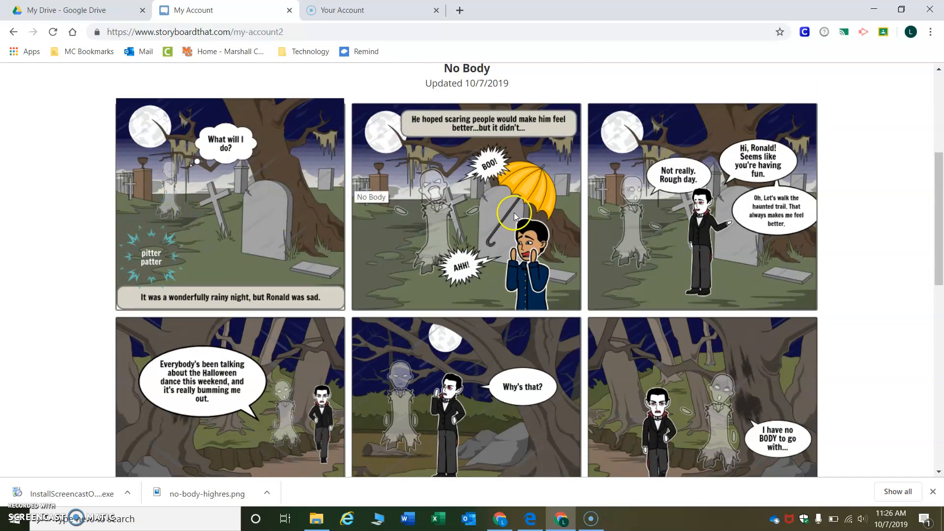
pyautogui.scroll(-1, 692, 246)
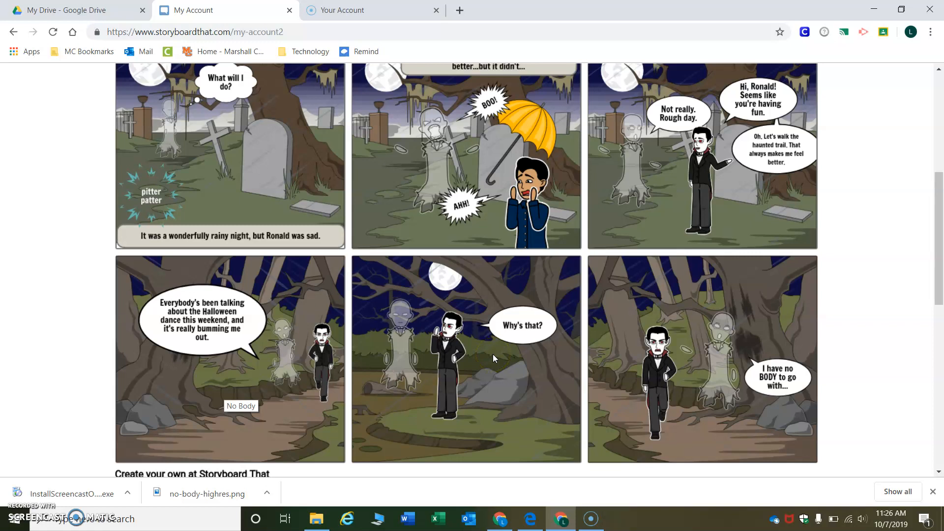
pyautogui.scroll(-1, 861, 339)
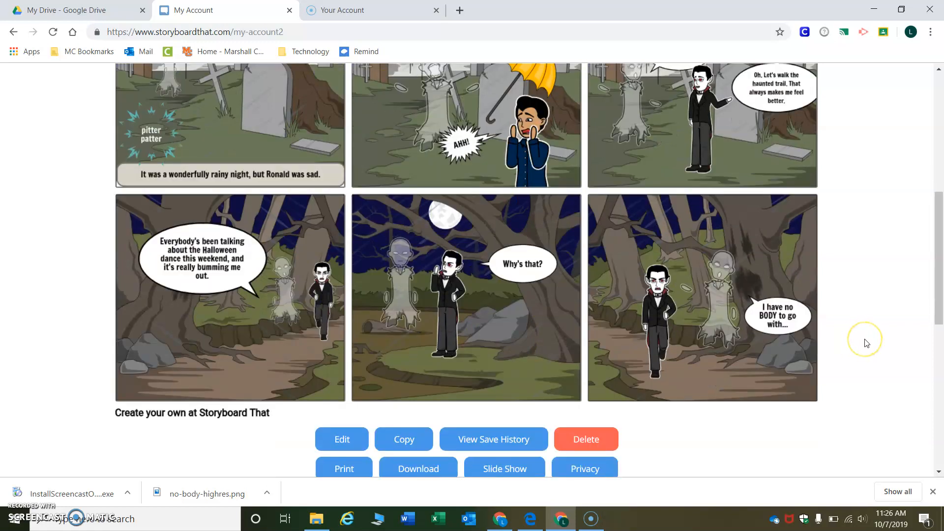
pyautogui.scroll(1, 867, 343)
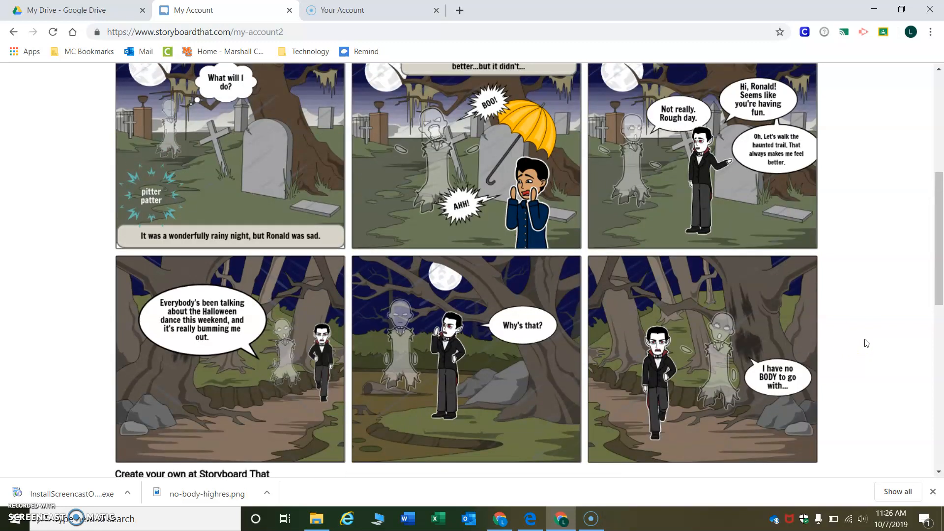
pyautogui.scroll(1, 867, 343)
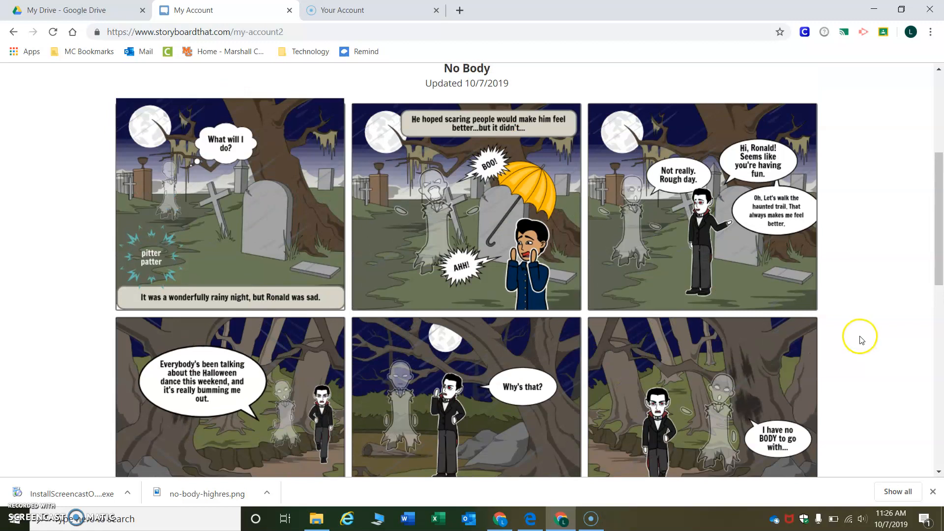
pyautogui.scroll(2, 826, 310)
pyautogui.scroll(-3, 826, 311)
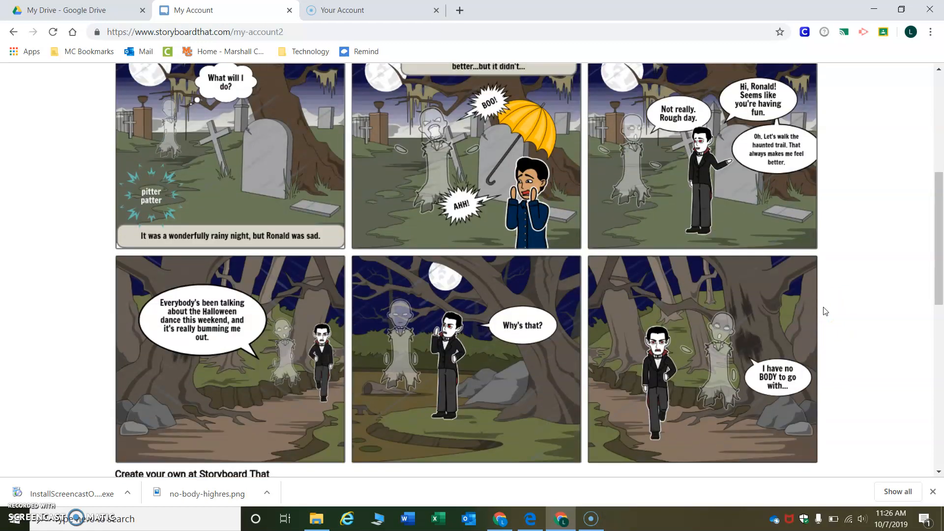
pyautogui.scroll(1, 826, 312)
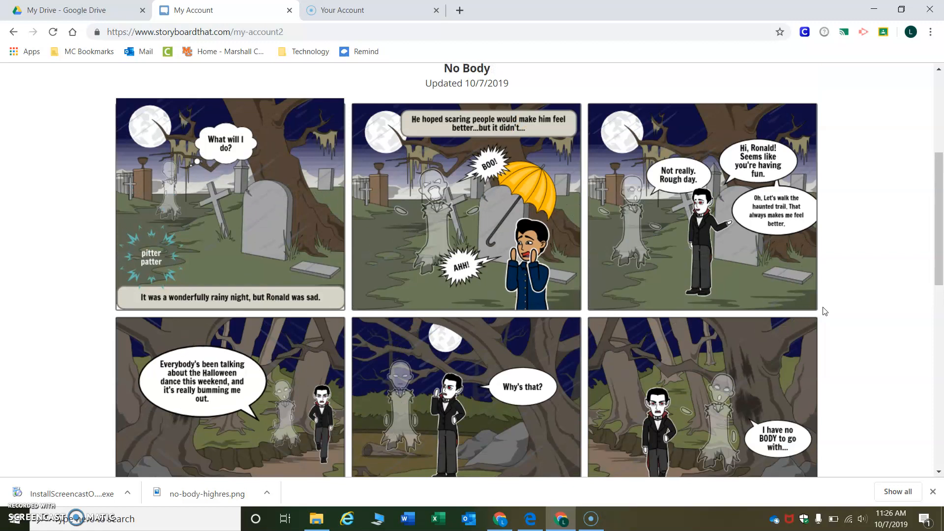
pyautogui.click(825, 307)
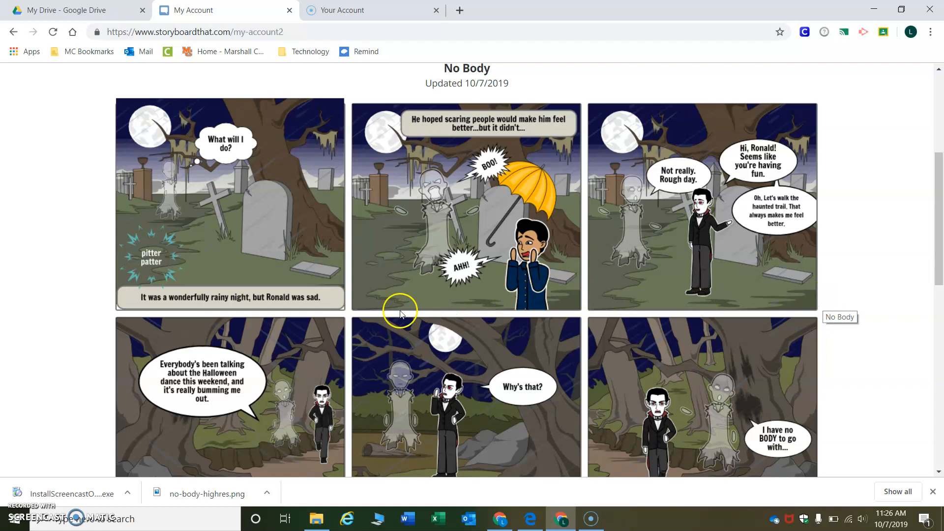